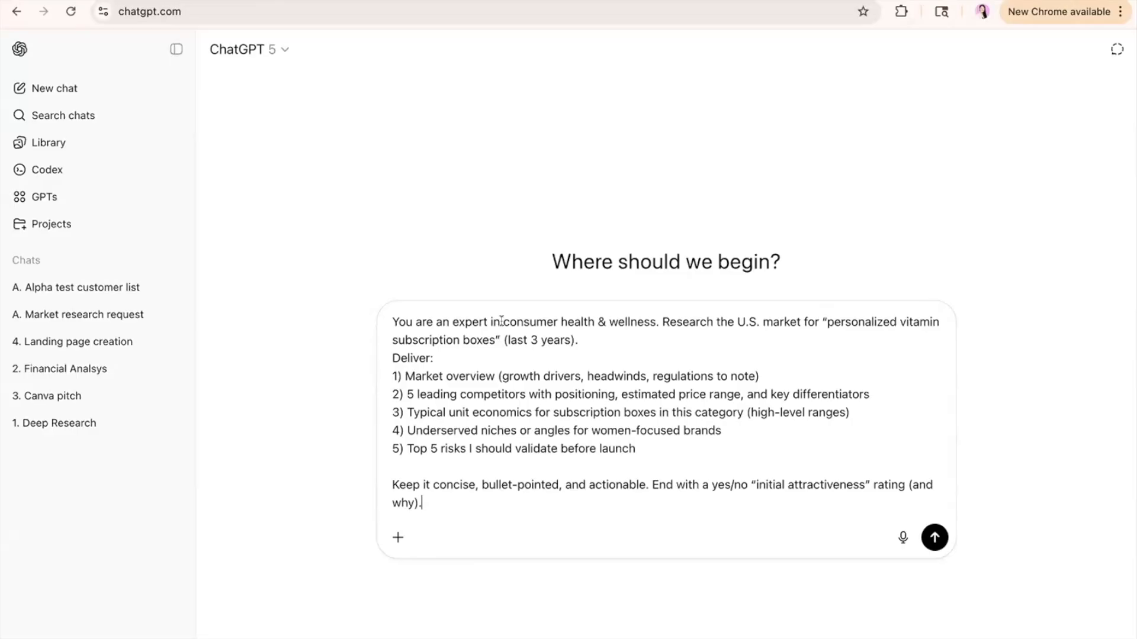
Submit the prepared prompt on the U.S. personalized vitamin subscription box market as a Deep research request
{"action": "left_click", "coordinate": [398, 538]}
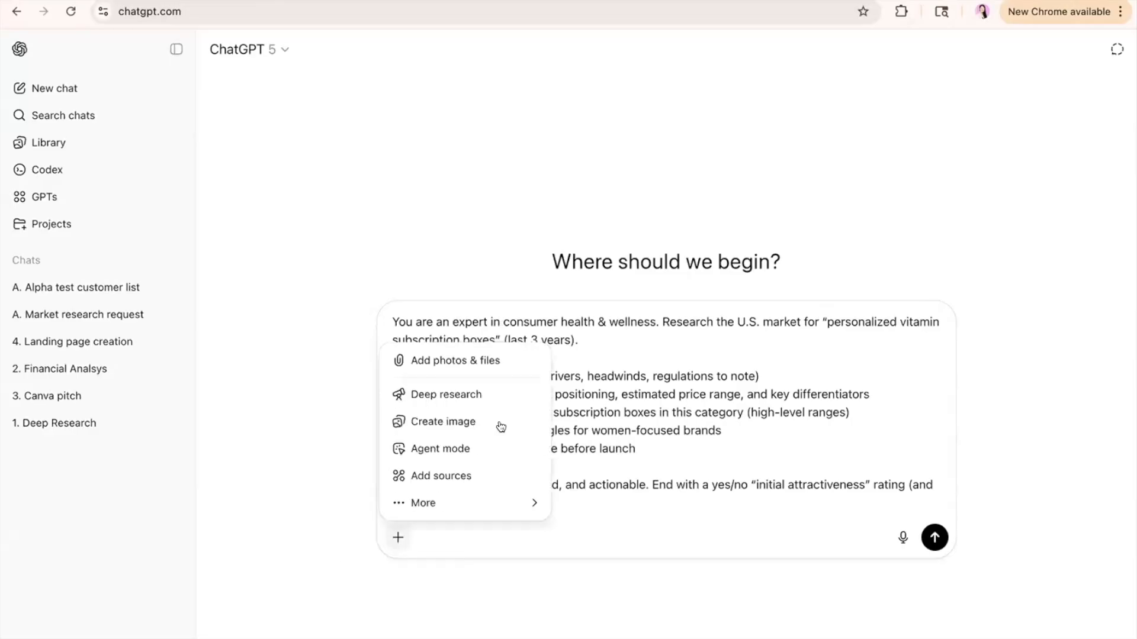
{"action": "left_click", "coordinate": [483, 394]}
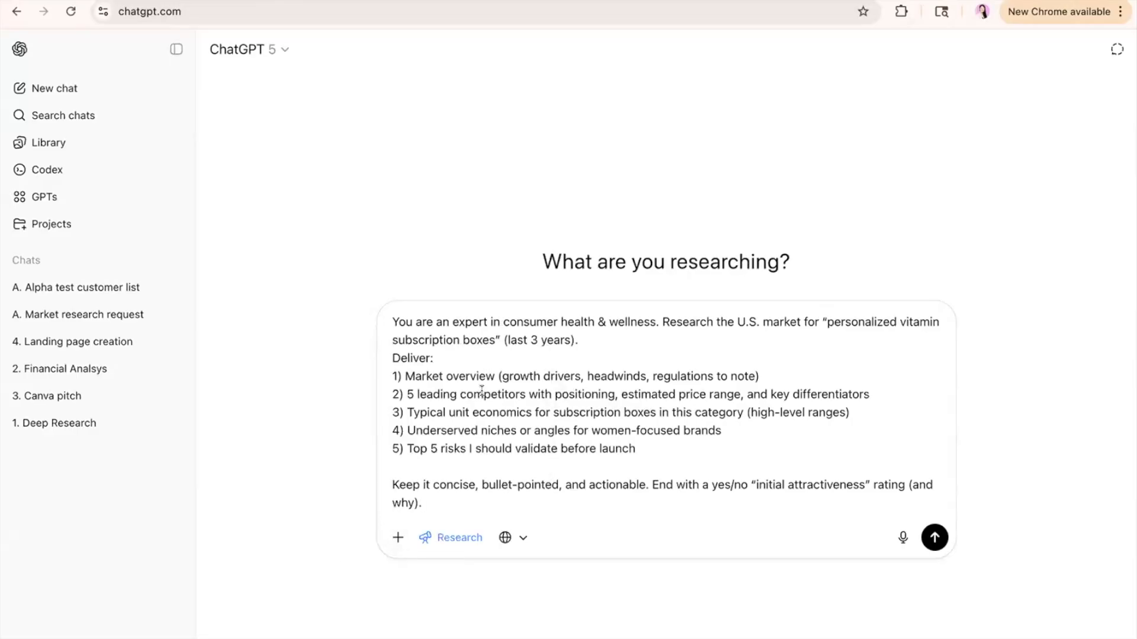
{"action": "key", "text": "Return"}
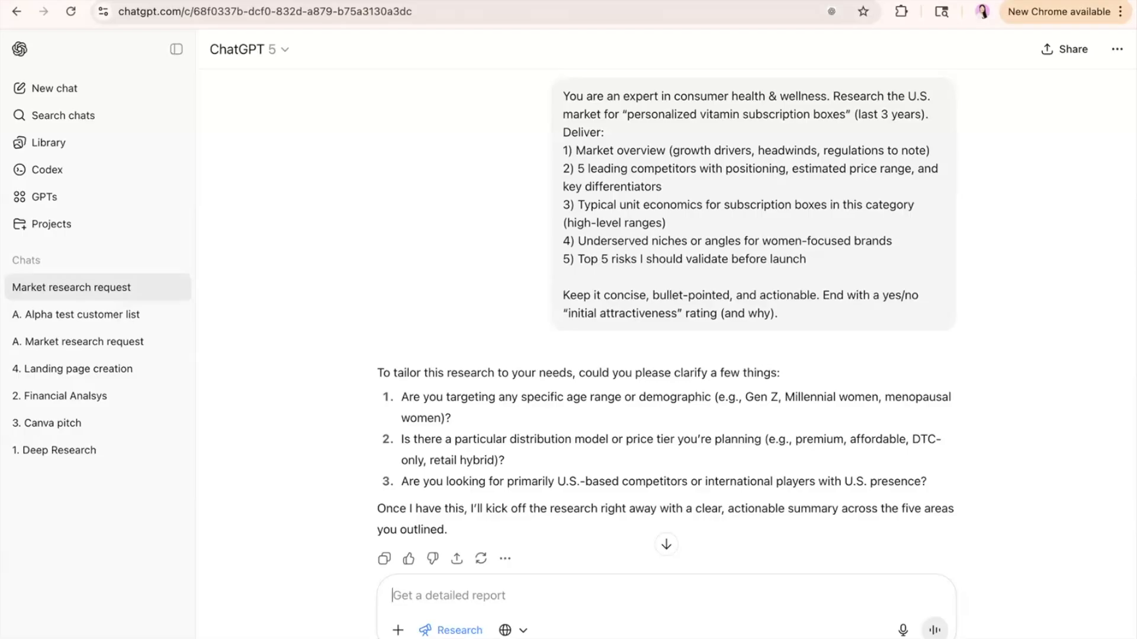
Answer the three clarifying questions with "1. Gen Z", "2. premium" and "3. US" on separate lines, and send the reply to start the research
{"action": "scroll", "coordinate": [389, 358], "scroll_direction": "down", "scroll_amount": 3}
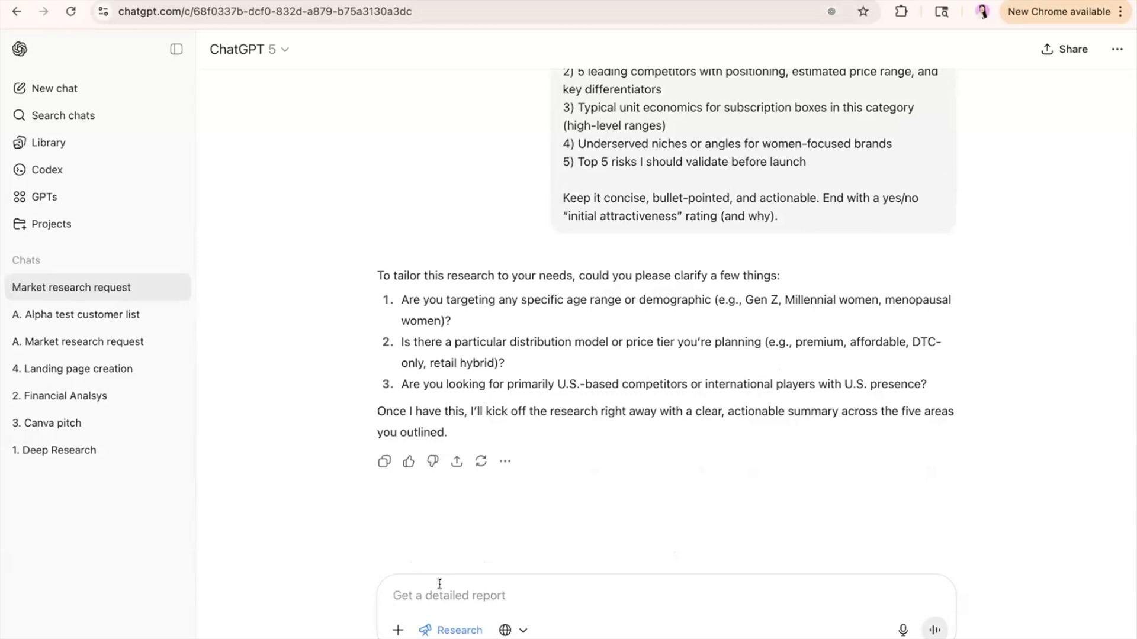
{"action": "type", "text": "1."}
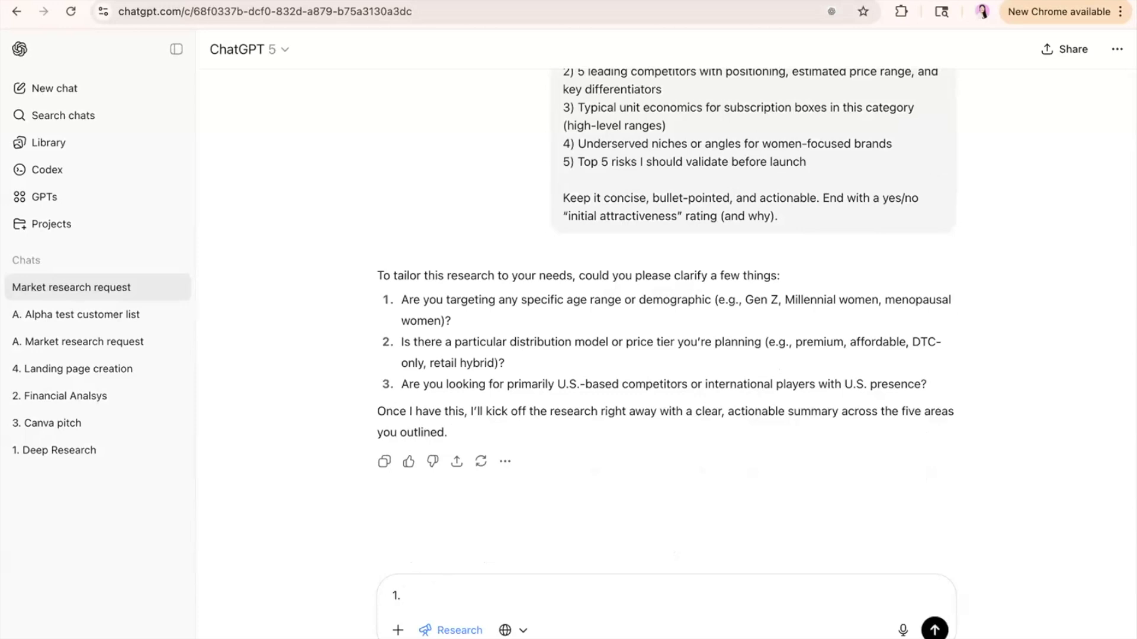
{"action": "type", "text": " Gen Z"}
{"action": "key", "text": "shift+Return"}
{"action": "type", "text": "2."}
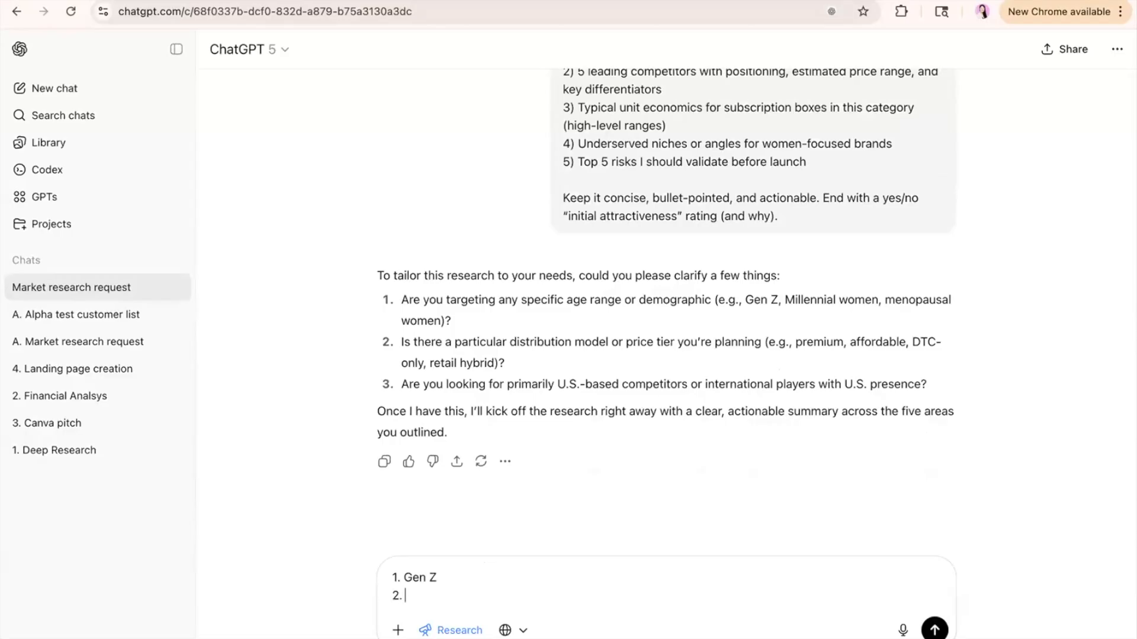
{"action": "type", "text": " premium"}
{"action": "key", "text": "shift+Return"}
{"action": "type", "text": "3. "}
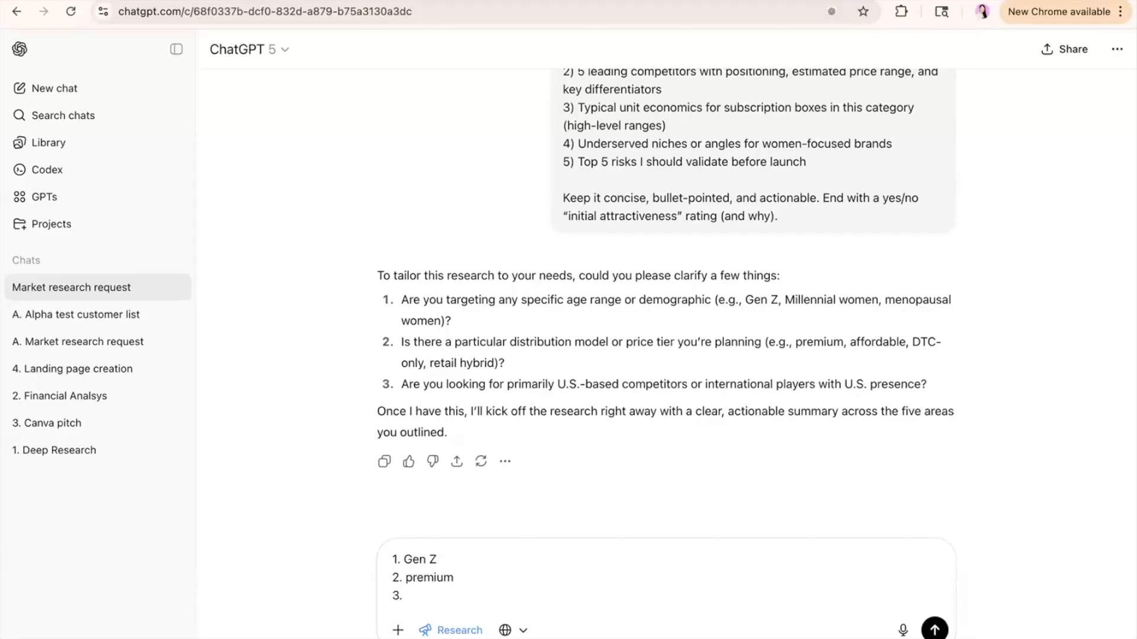
{"action": "type", "text": "US"}
{"action": "key", "text": "Return"}
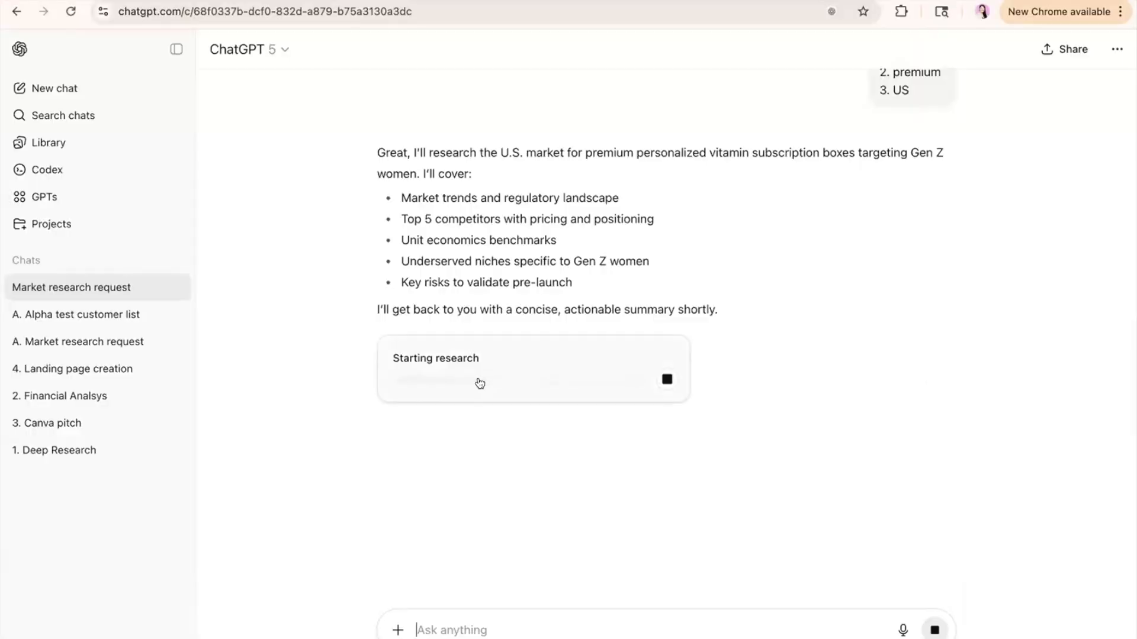
Open the existing "1. Deep Research" chat and examine its vitamin subscription report, including unit economics, leading competitors and the market overview
{"action": "left_click", "coordinate": [68, 450]}
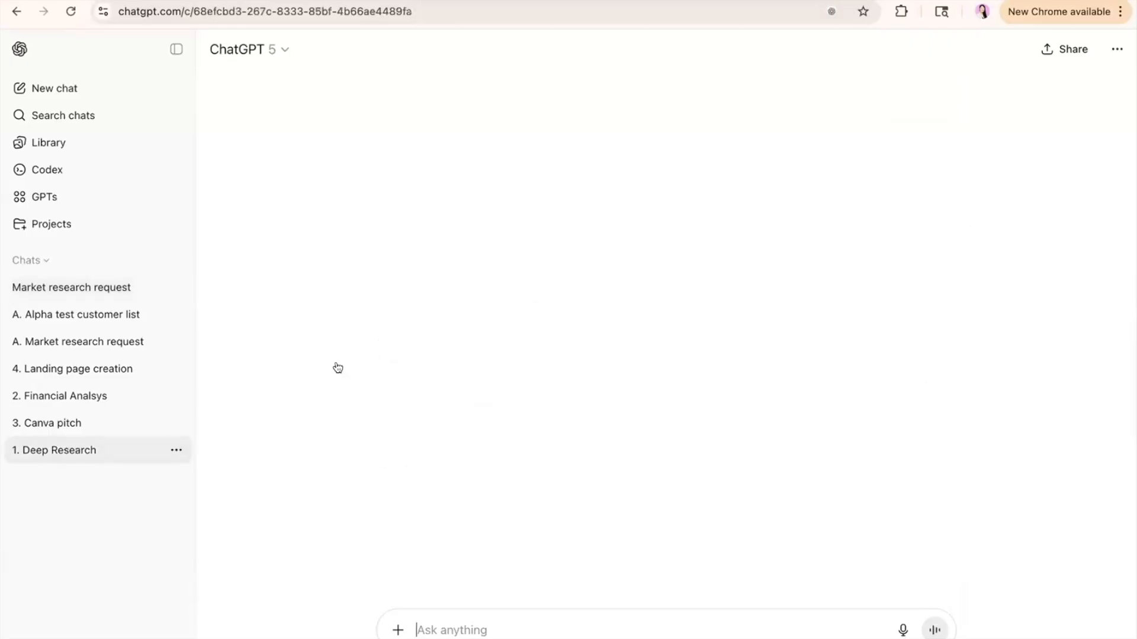
{"action": "scroll", "coordinate": [428, 154], "scroll_direction": "up", "scroll_amount": 20}
{"action": "scroll", "coordinate": [427, 154], "scroll_direction": "up", "scroll_amount": 20}
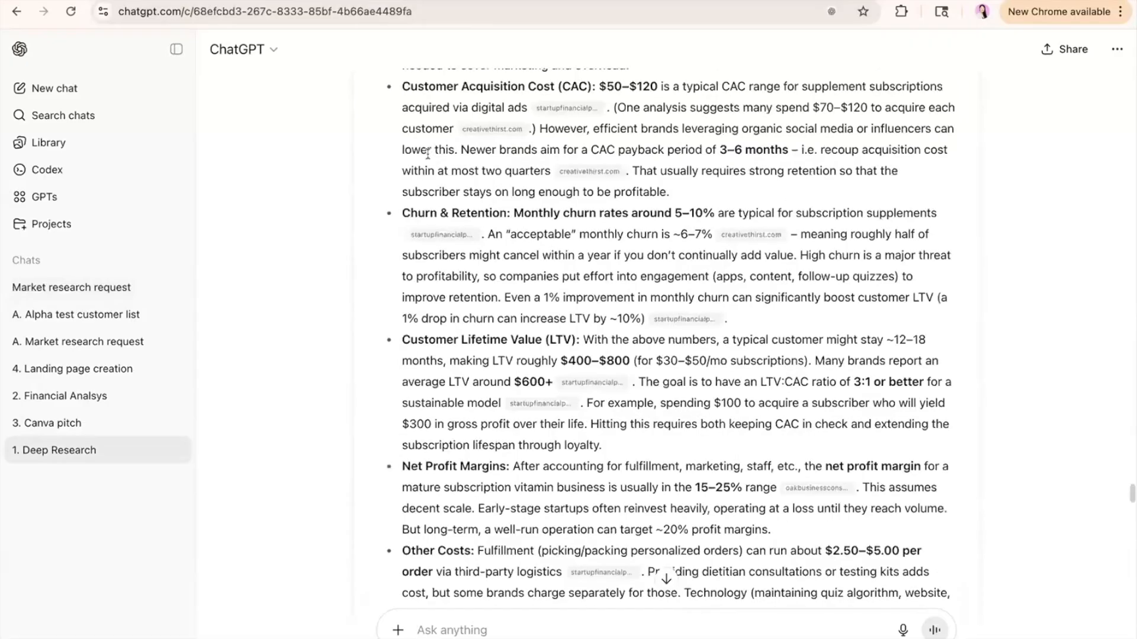
{"action": "scroll", "coordinate": [428, 154], "scroll_direction": "up", "scroll_amount": 20}
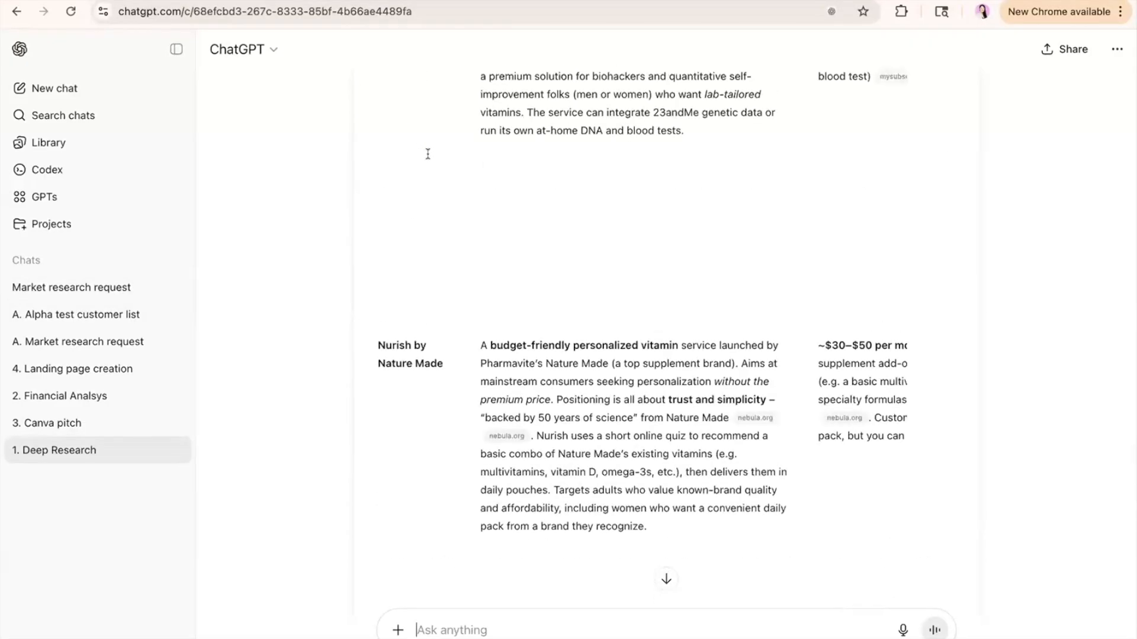
{"action": "scroll", "coordinate": [428, 153], "scroll_direction": "up", "scroll_amount": 15}
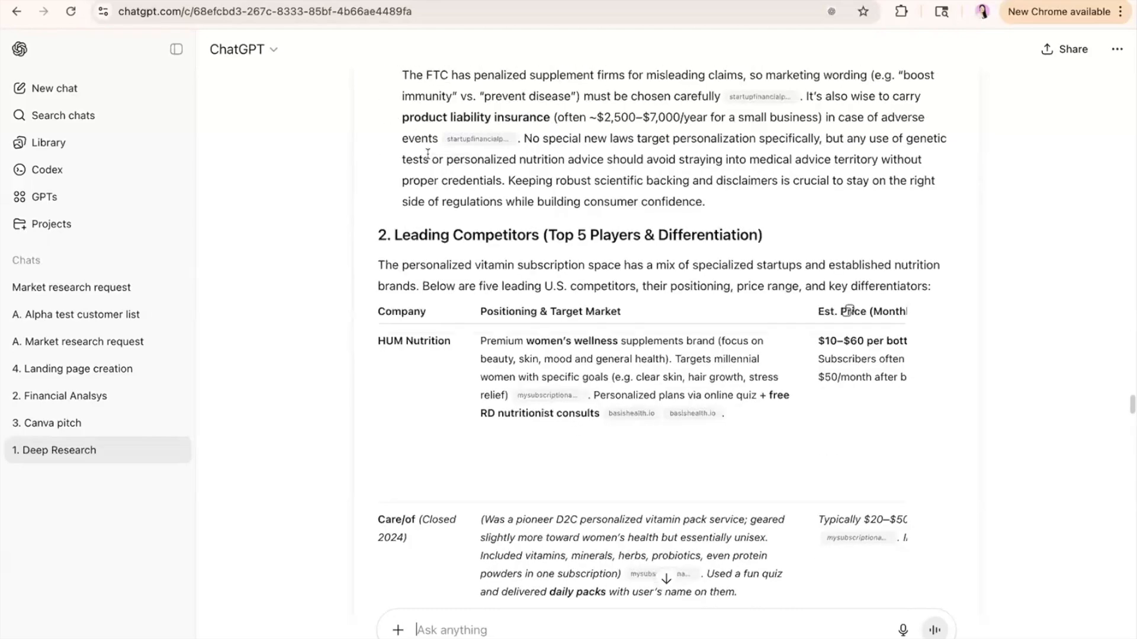
{"action": "scroll", "coordinate": [428, 154], "scroll_direction": "up", "scroll_amount": 20}
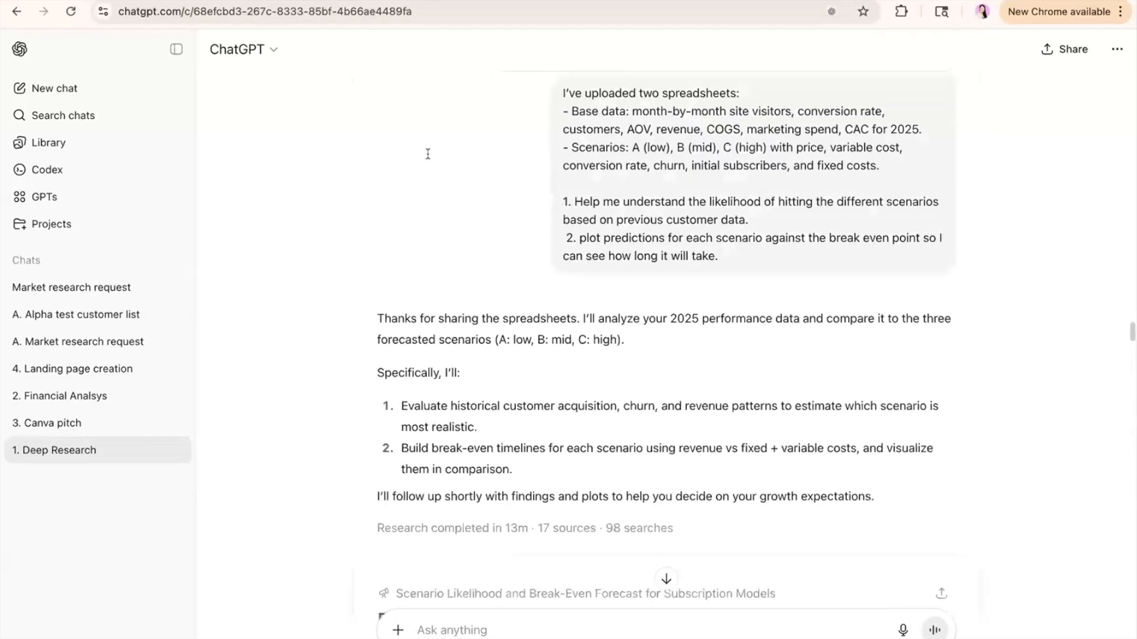
{"action": "scroll", "coordinate": [533, 306], "scroll_direction": "down", "scroll_amount": 8}
{"action": "mouse_move", "coordinate": [463, 282]}
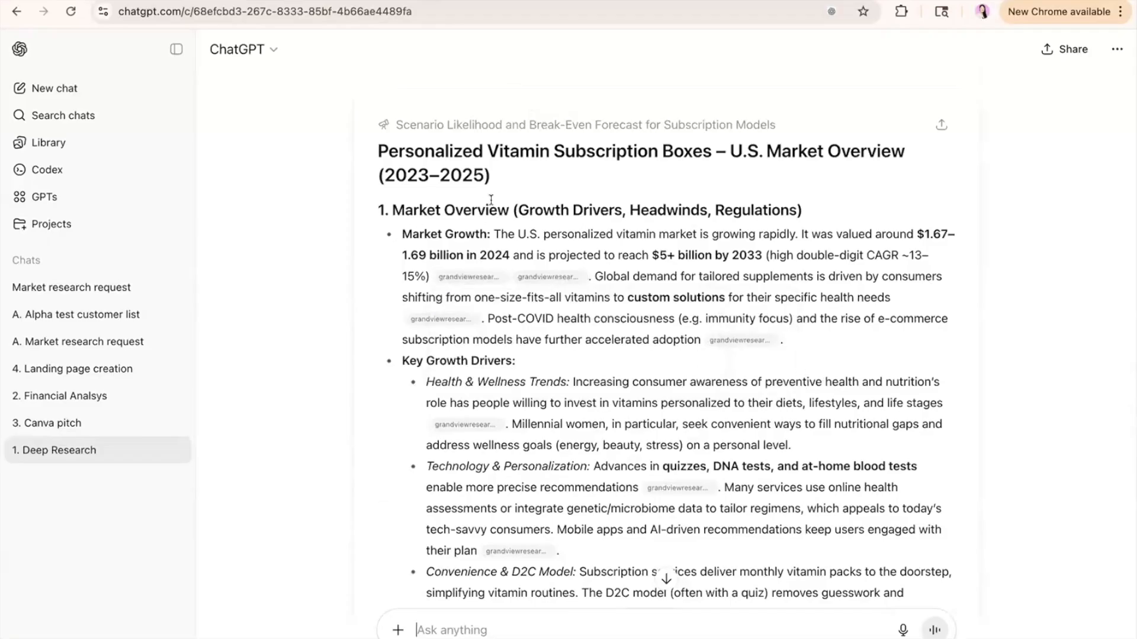
{"action": "scroll", "coordinate": [534, 187], "scroll_direction": "up", "scroll_amount": 2}
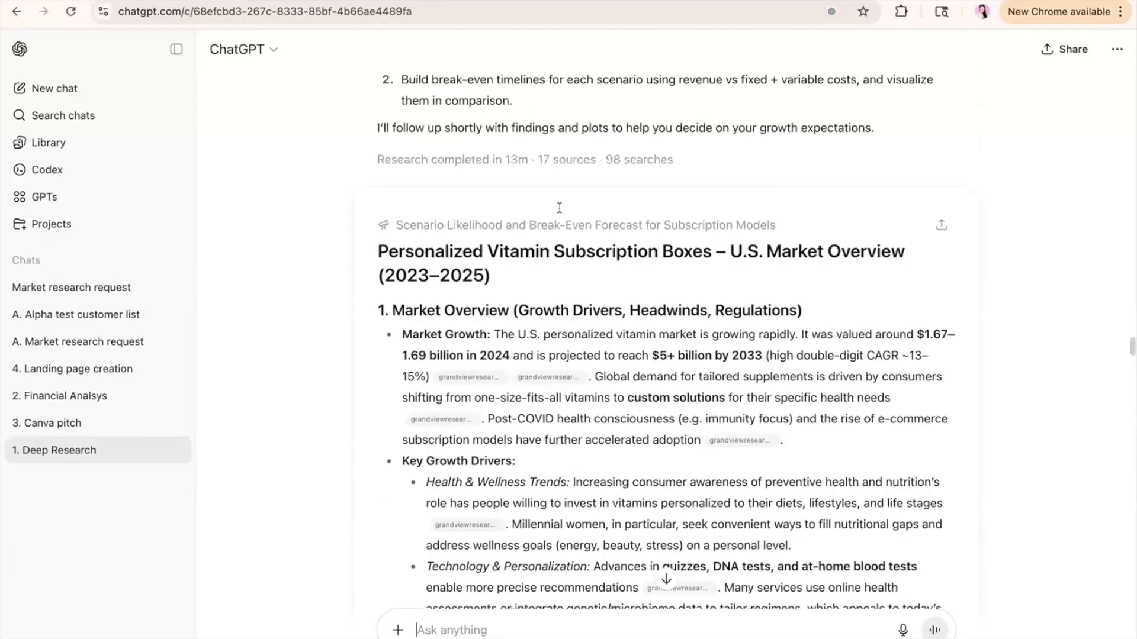
Open the research activity log of the completed report and read through its searches and visited sources
{"action": "left_click", "coordinate": [527, 161]}
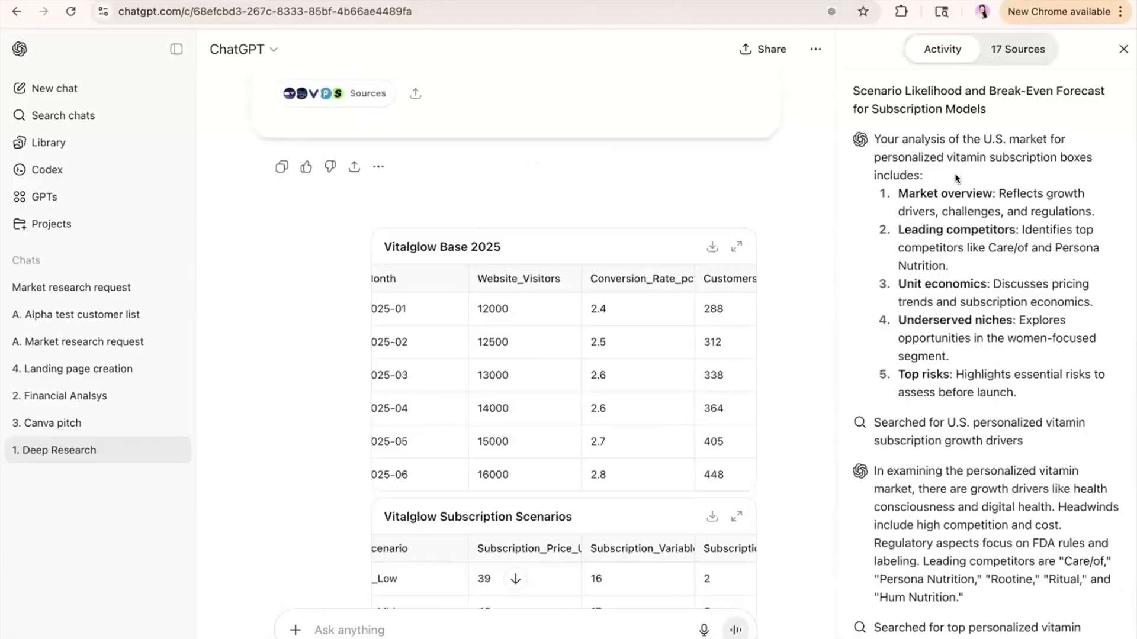
{"action": "scroll", "coordinate": [955, 173], "scroll_direction": "down", "scroll_amount": 3}
{"action": "scroll", "coordinate": [955, 173], "scroll_direction": "down", "scroll_amount": 9}
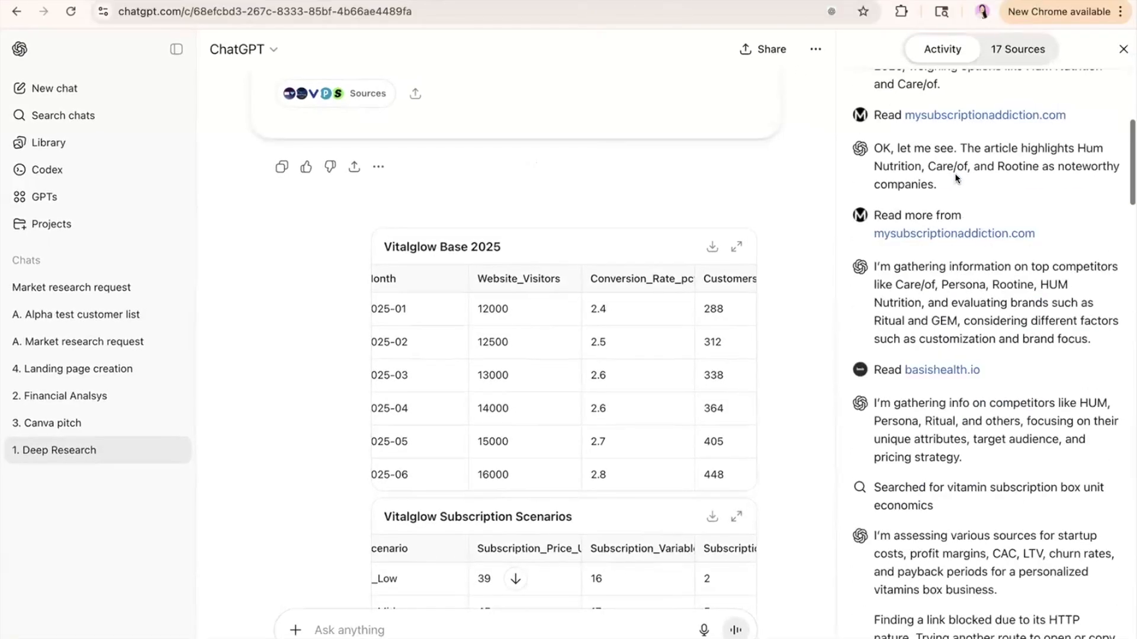
{"action": "scroll", "coordinate": [956, 178], "scroll_direction": "down", "scroll_amount": 1}
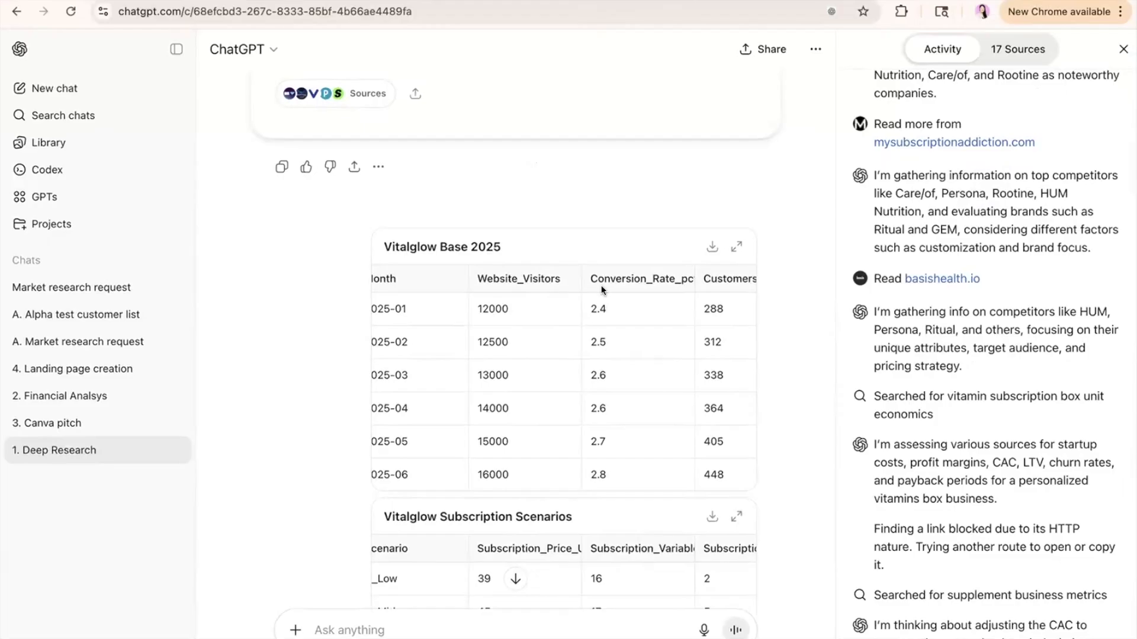
Branch the conversation into a new chat from the end of the market report, below its initial attractiveness rating
{"action": "scroll", "coordinate": [408, 327], "scroll_direction": "up", "scroll_amount": 10}
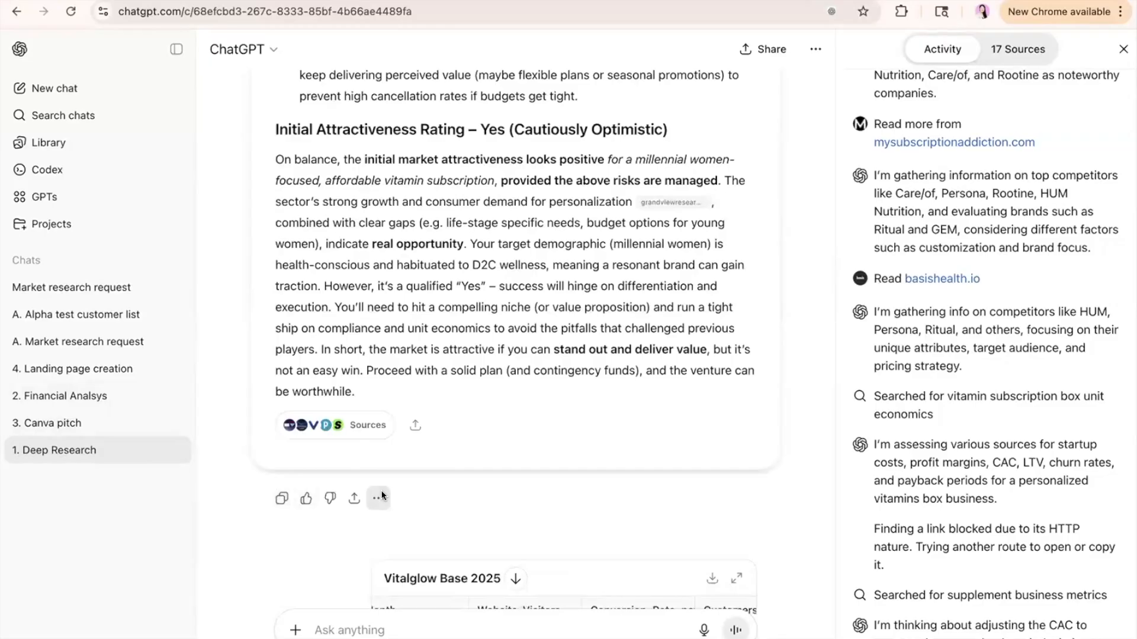
{"action": "left_click", "coordinate": [377, 498]}
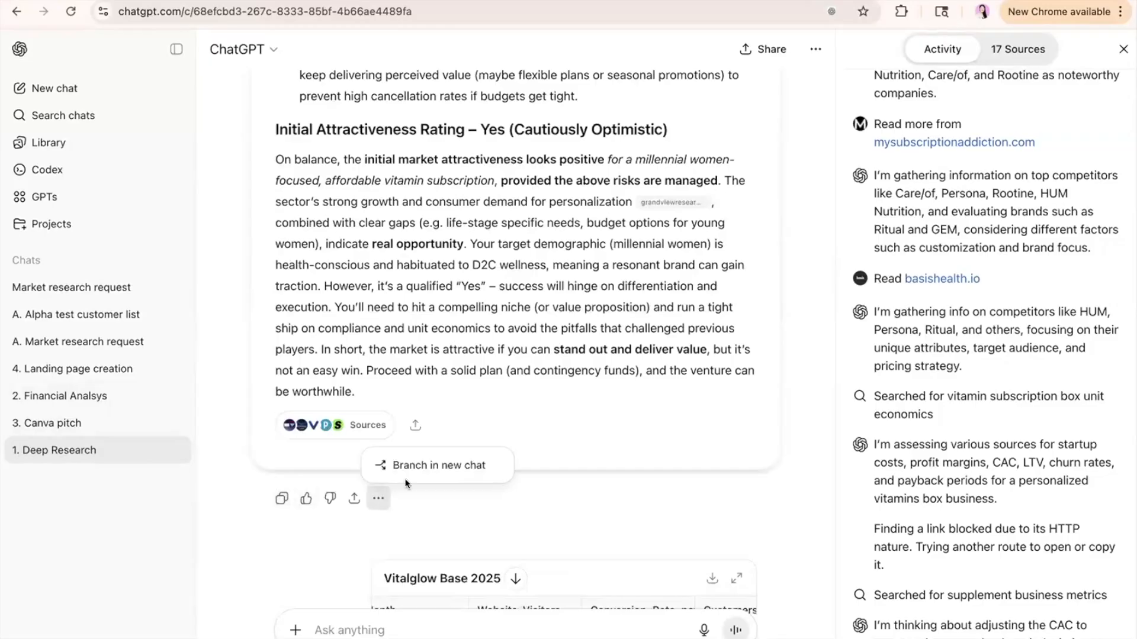
{"action": "left_click", "coordinate": [425, 435]}
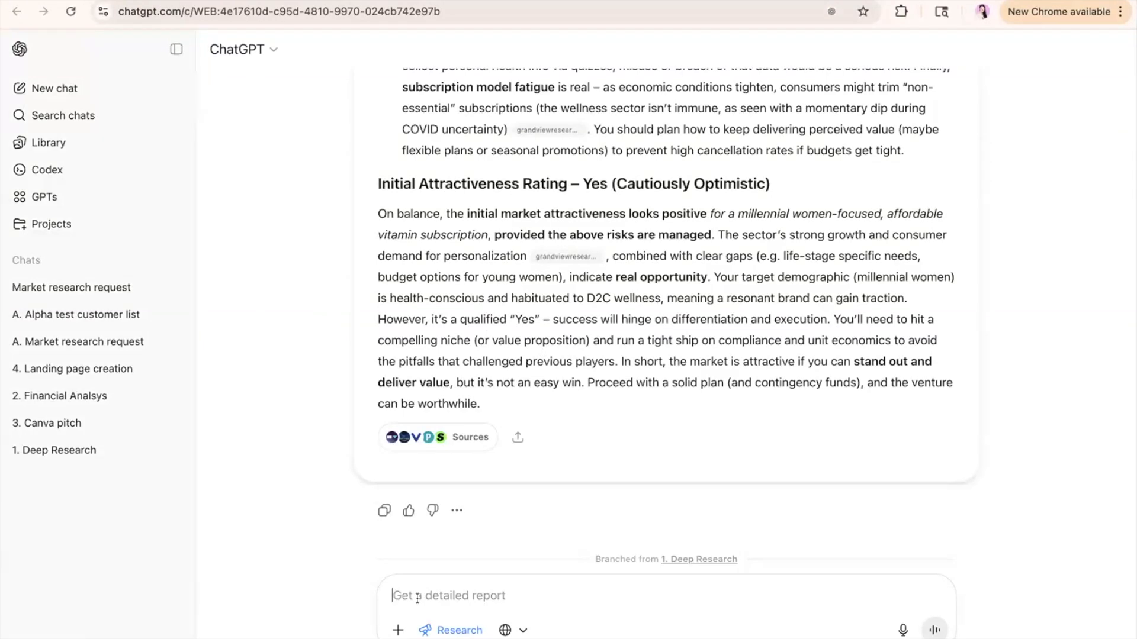
Turn off Research, attach vitalglow_base_2025.csv and vitalglow_subscription_scenarios.csv, and send the prompt asking for scenario likelihoods and predictions plotted against break-even
{"action": "type", "text": "I've uploaded two spreadsheets: - Base data: month-by-month site visitors, conversion rate, customers, AOV, revenue, COGS, marketing spend, CAC for 2025. - Scenarios: A (low), B (mid), C (high) with price, variable cost, conversion rate, churn, initial subscribers, and fixed costs.  1. Help me understand the likelihood of hitting the different scenarios based on previous customer data.  2. plot predictions for each scenario against the break even point so I can see how long it will take."}
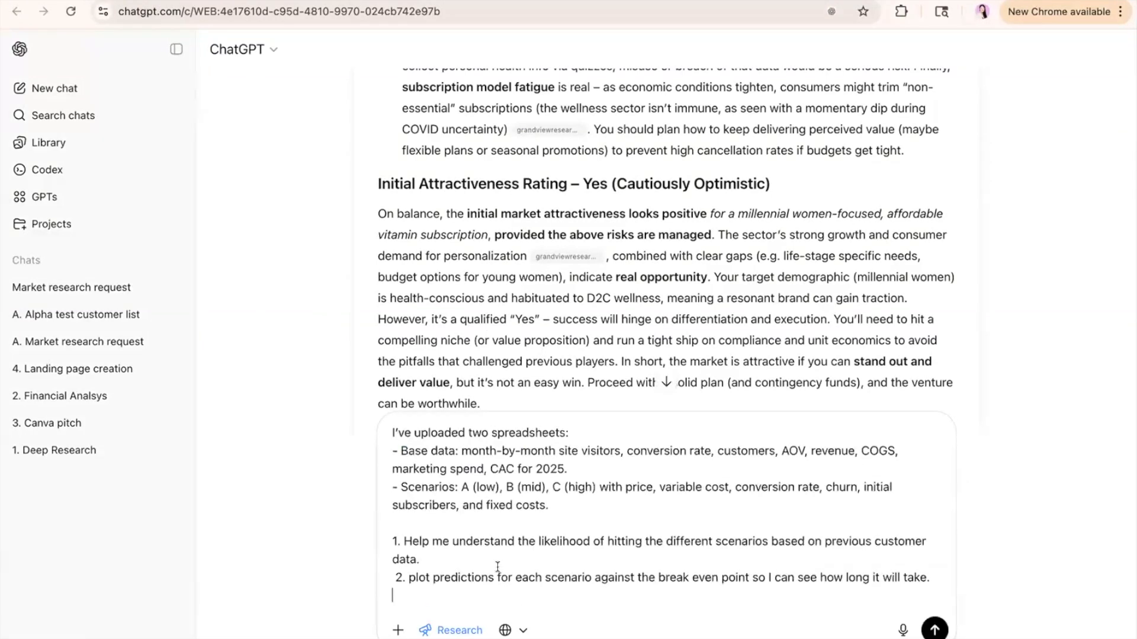
{"action": "left_click", "coordinate": [425, 631]}
{"action": "left_click", "coordinate": [395, 631]}
{"action": "left_click", "coordinate": [450, 453]}
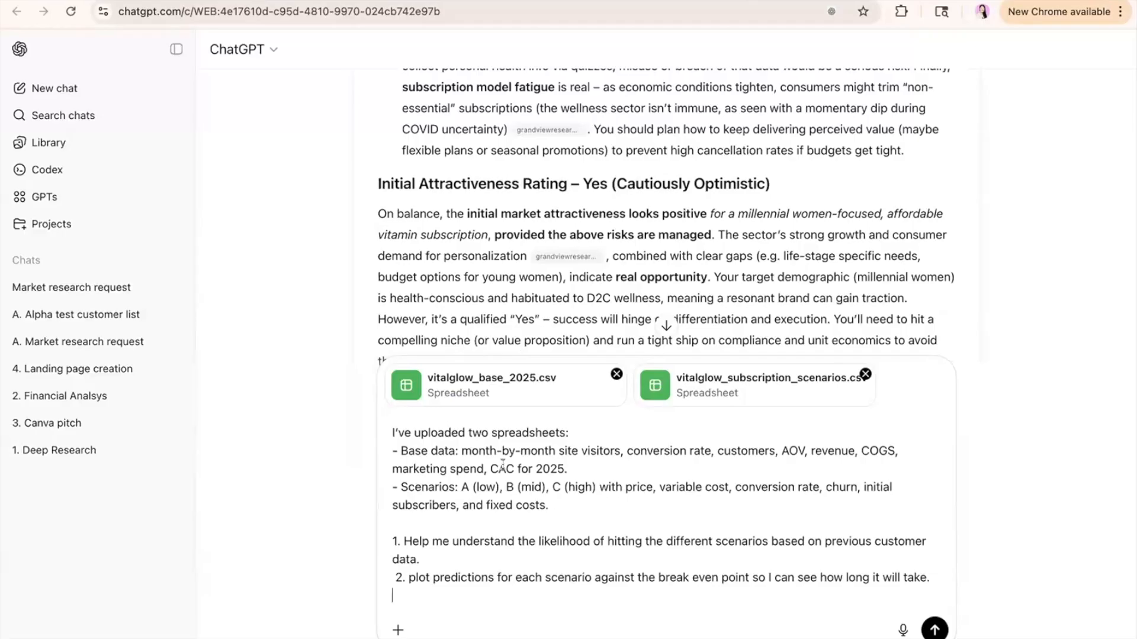
{"action": "key", "text": "Return"}
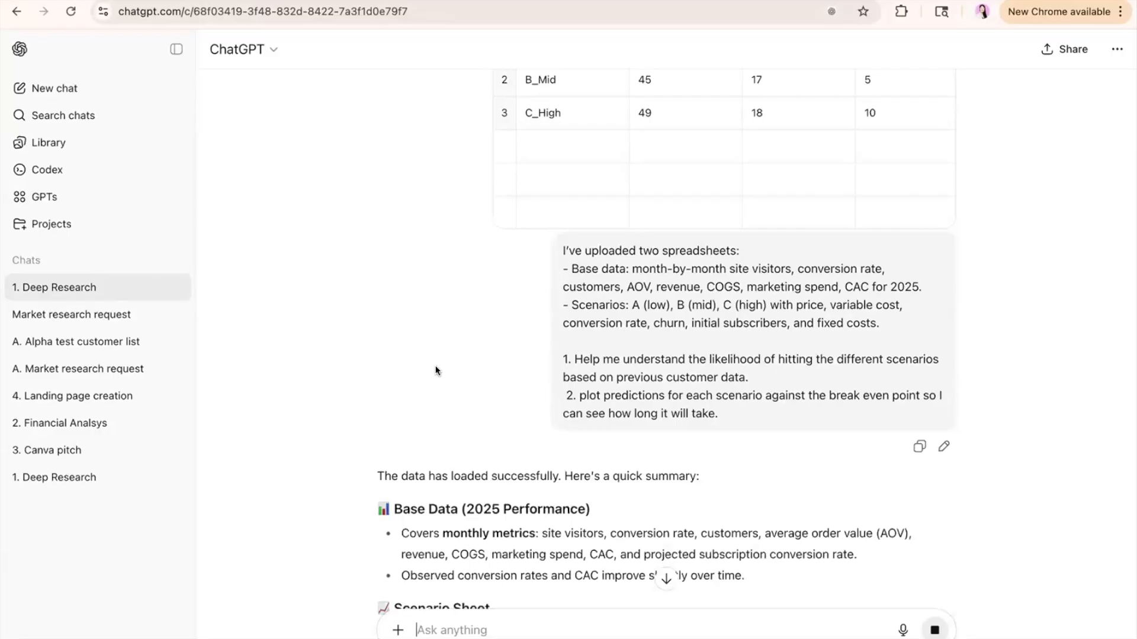
Examine the spreadsheet analysis: the scenario likelihood assessment, the cumulative profit chart, the break-even timing table and the insights
{"action": "scroll", "coordinate": [437, 371], "scroll_direction": "down", "scroll_amount": 2}
{"action": "scroll", "coordinate": [436, 436], "scroll_direction": "down", "scroll_amount": 4}
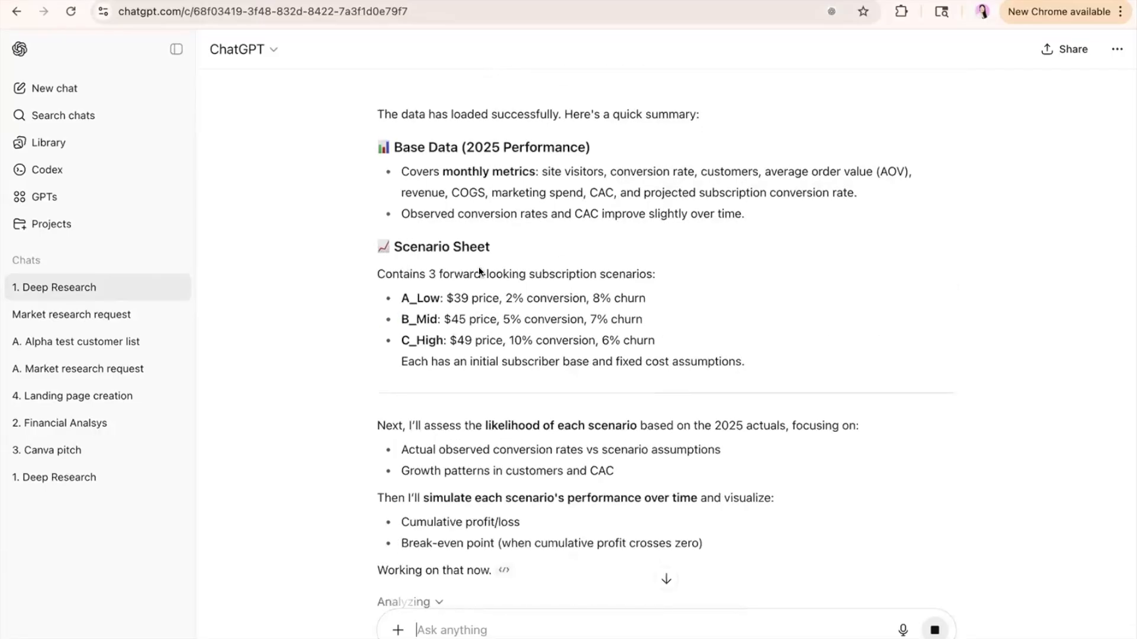
{"action": "scroll", "coordinate": [505, 289], "scroll_direction": "down", "scroll_amount": 2}
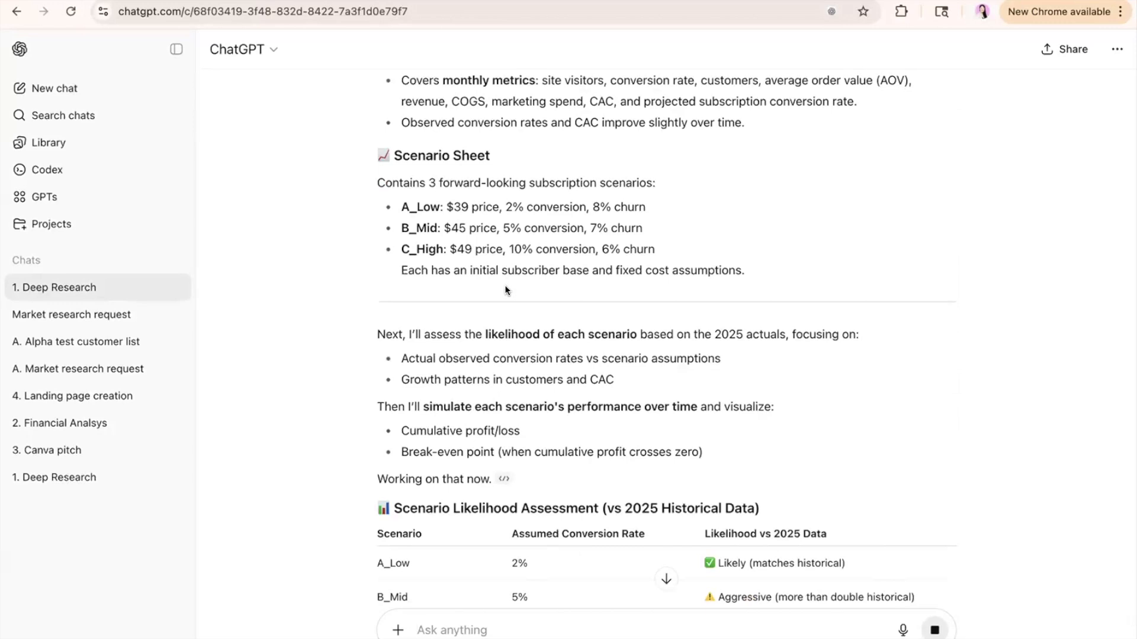
{"action": "scroll", "coordinate": [505, 285], "scroll_direction": "down", "scroll_amount": 4}
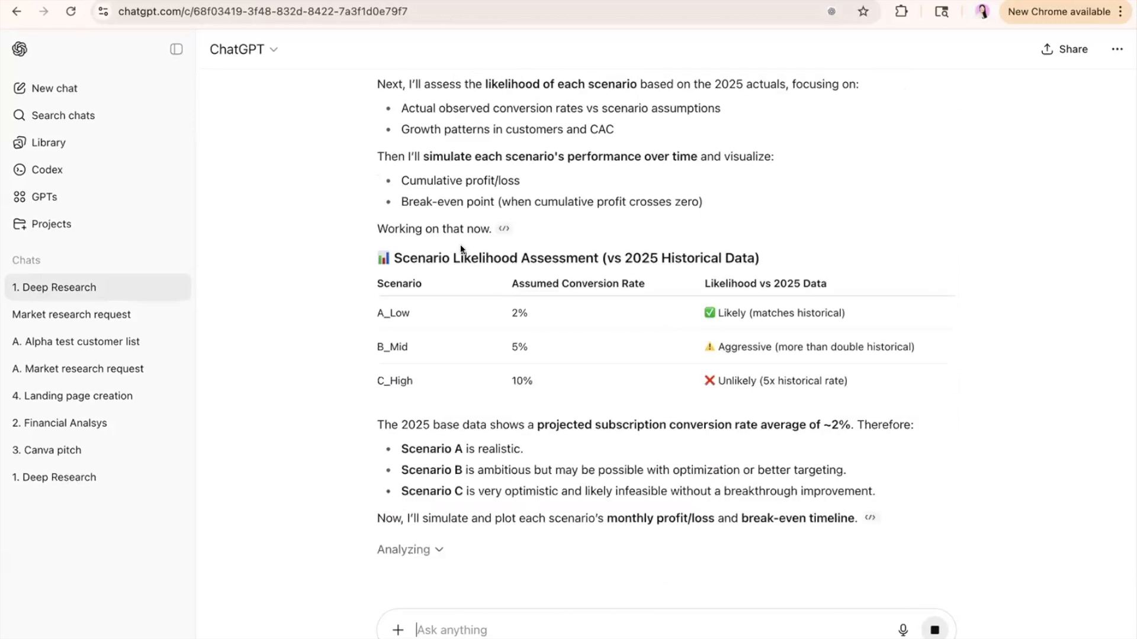
{"action": "scroll", "coordinate": [460, 249], "scroll_direction": "down", "scroll_amount": 1}
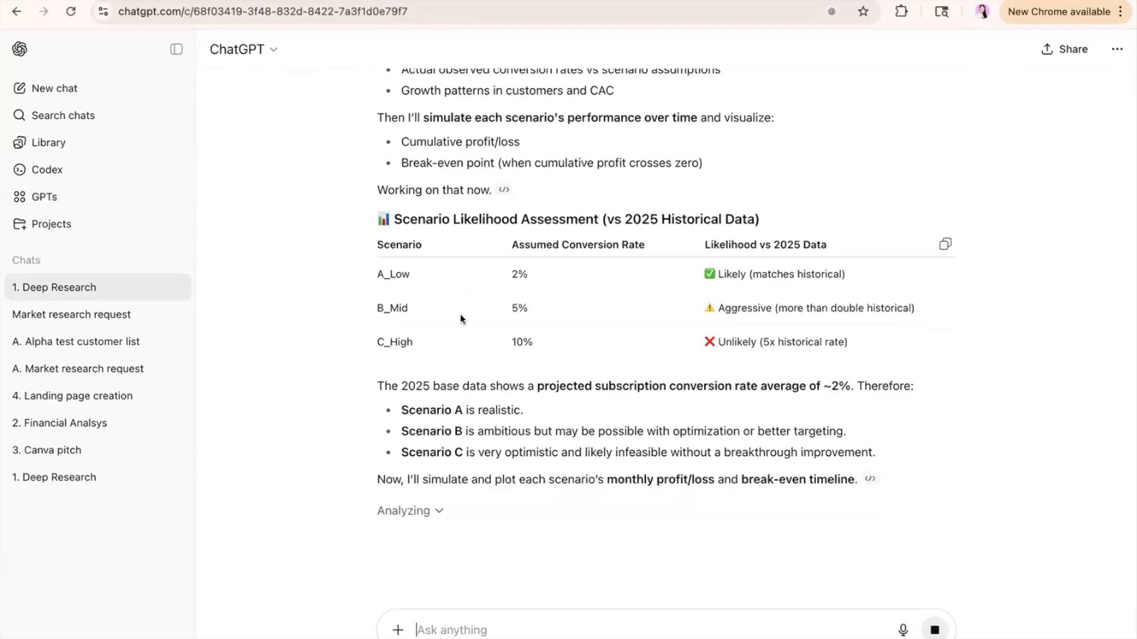
{"action": "scroll", "coordinate": [460, 314], "scroll_direction": "up", "scroll_amount": 1}
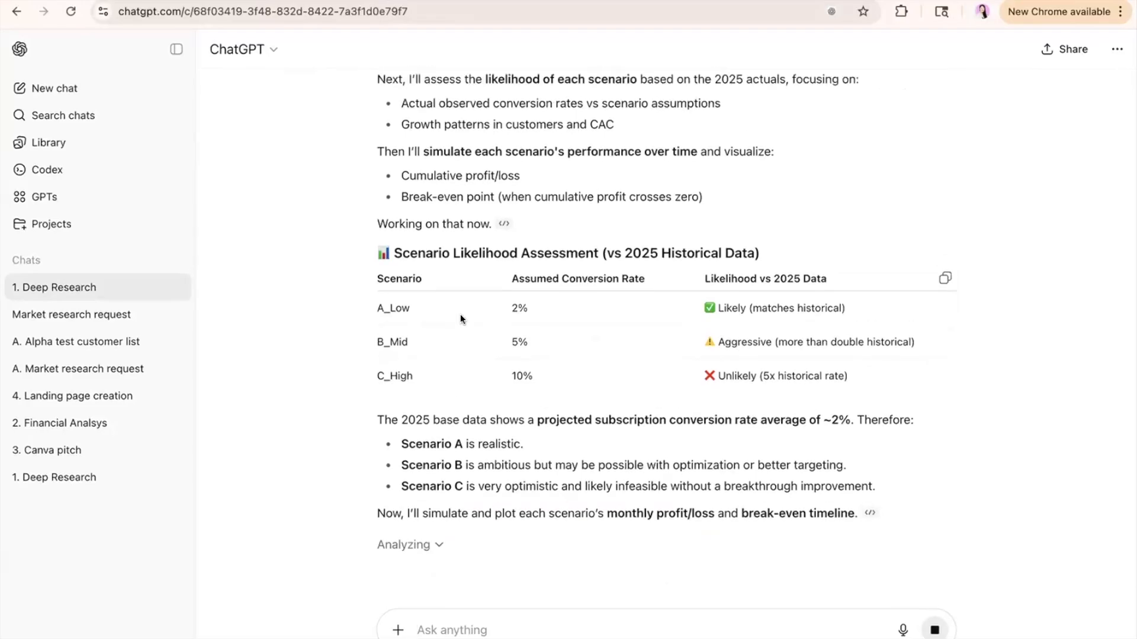
{"action": "scroll", "coordinate": [460, 314], "scroll_direction": "down", "scroll_amount": 1}
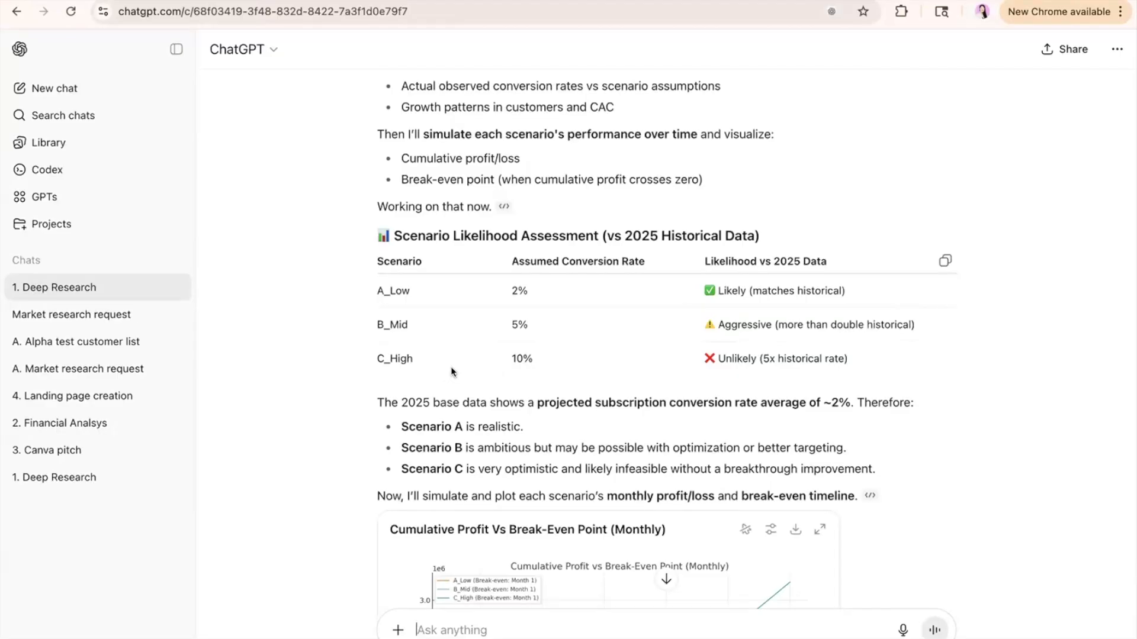
{"action": "scroll", "coordinate": [450, 367], "scroll_direction": "down", "scroll_amount": 4}
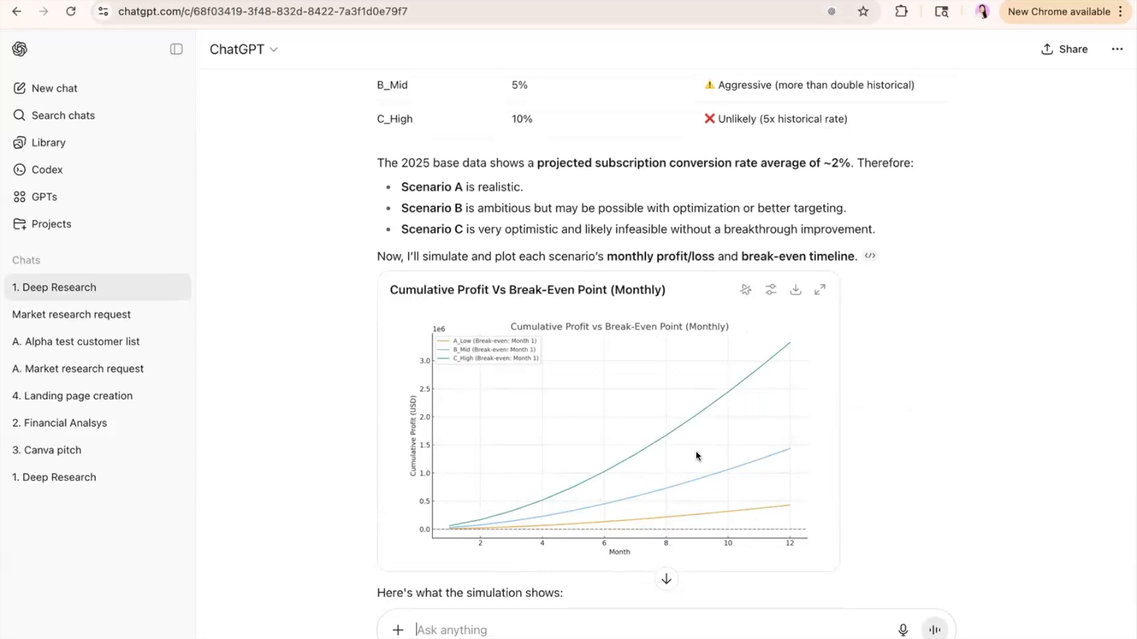
{"action": "scroll", "coordinate": [696, 455], "scroll_direction": "down", "scroll_amount": 4}
{"action": "scroll", "coordinate": [695, 453], "scroll_direction": "down", "scroll_amount": 3}
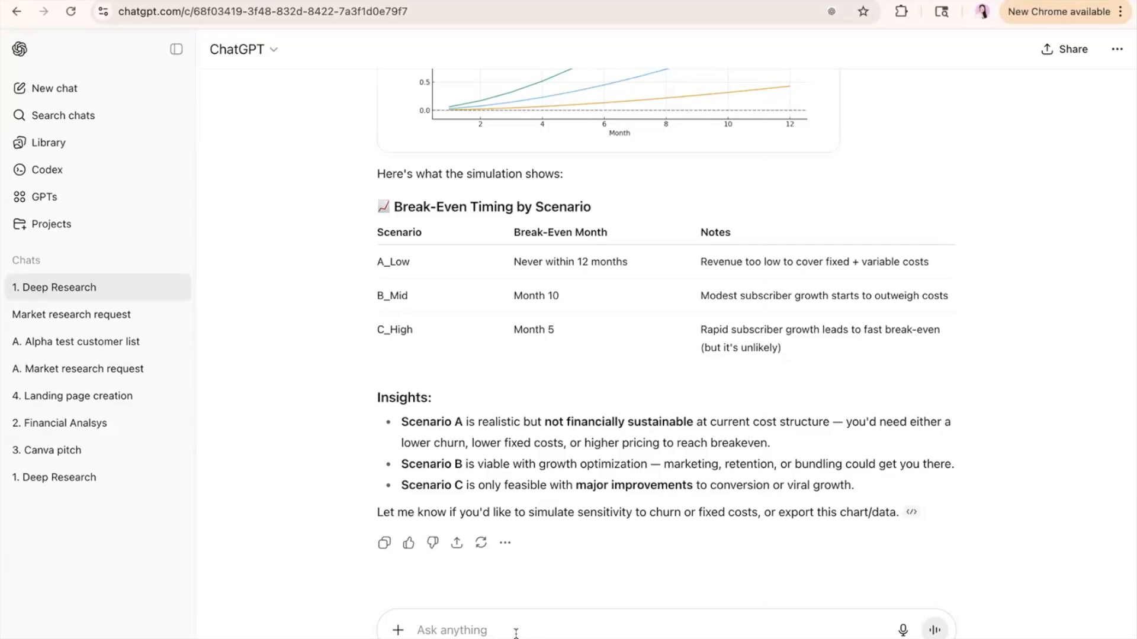
Ask Canva to create an investor overview and pitch deck from the deep research and financial modeling, with bullets of at most ~12 words and a single-sentence tagline
{"action": "type", "text": "/"}
{"action": "key", "text": "BackSpace"}
{"action": "type", "text": "canva"}
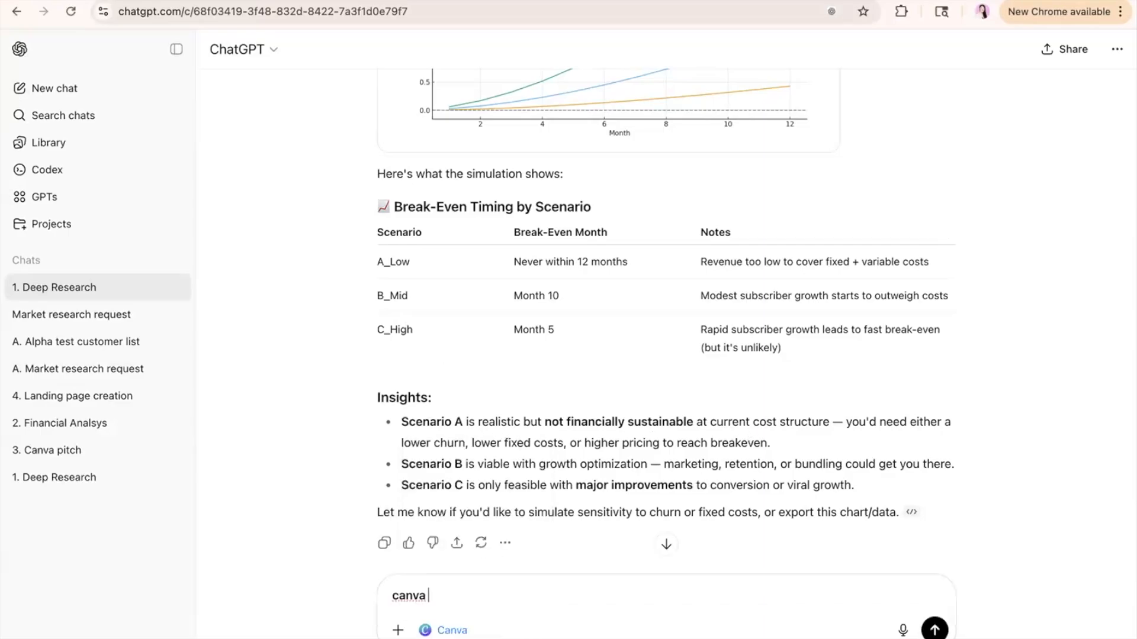
{"action": "type", "text": "use the information from the deep research analysis and this financial modeling to create an overview and pitch deck for potential investors.  Write short, punchy bullets; no more than ~12 words each. End with a single-sentence tagline."}
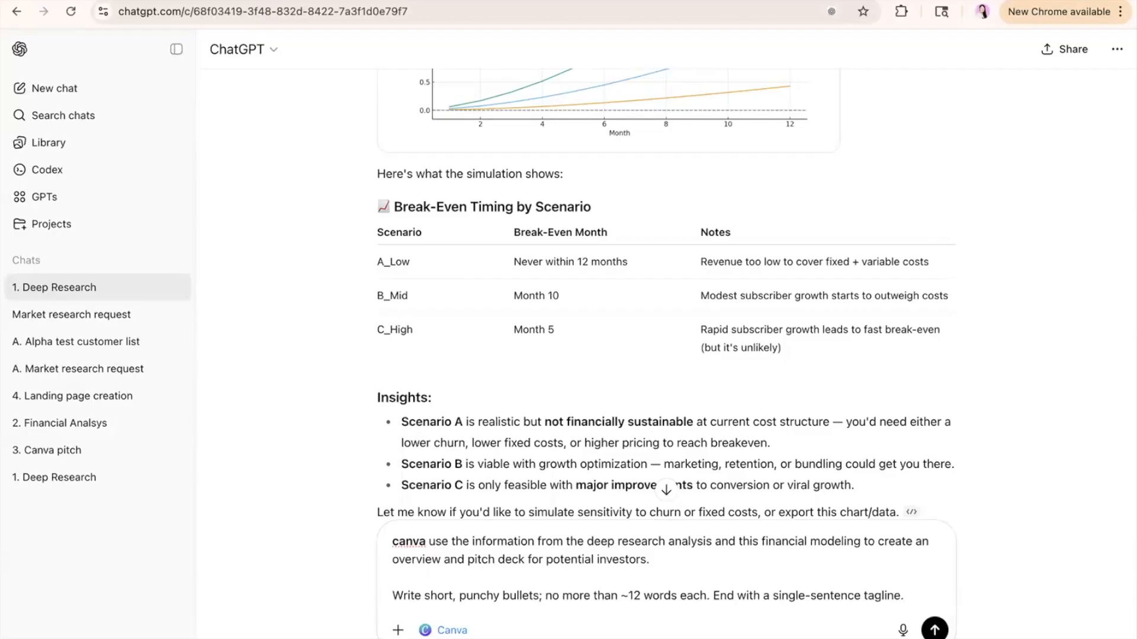
{"action": "key", "text": "Return"}
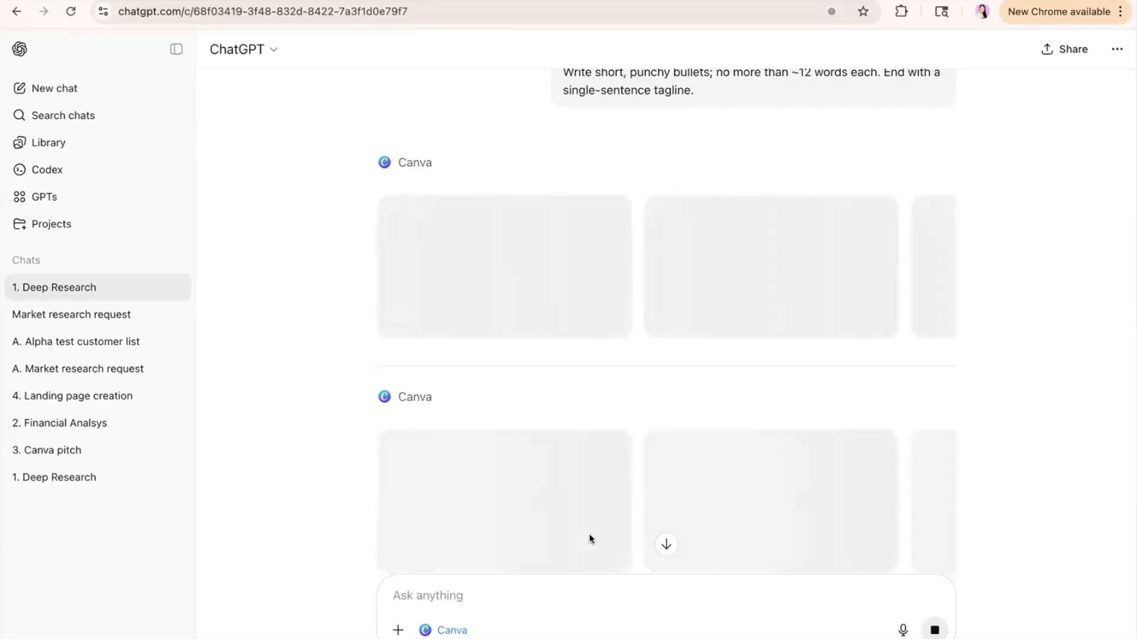
Open the "3. Canva pitch" chat and look through the slides of the "VitalGlow: Personalized Wellness" deck
{"action": "left_click", "coordinate": [87, 450]}
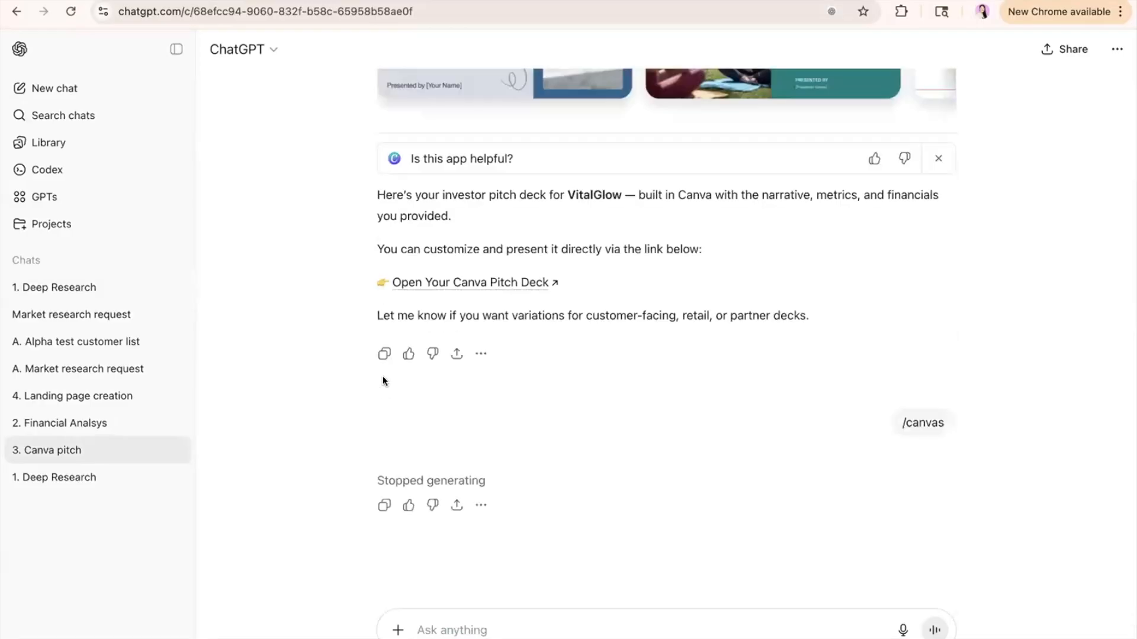
{"action": "scroll", "coordinate": [490, 311], "scroll_direction": "up", "scroll_amount": 3}
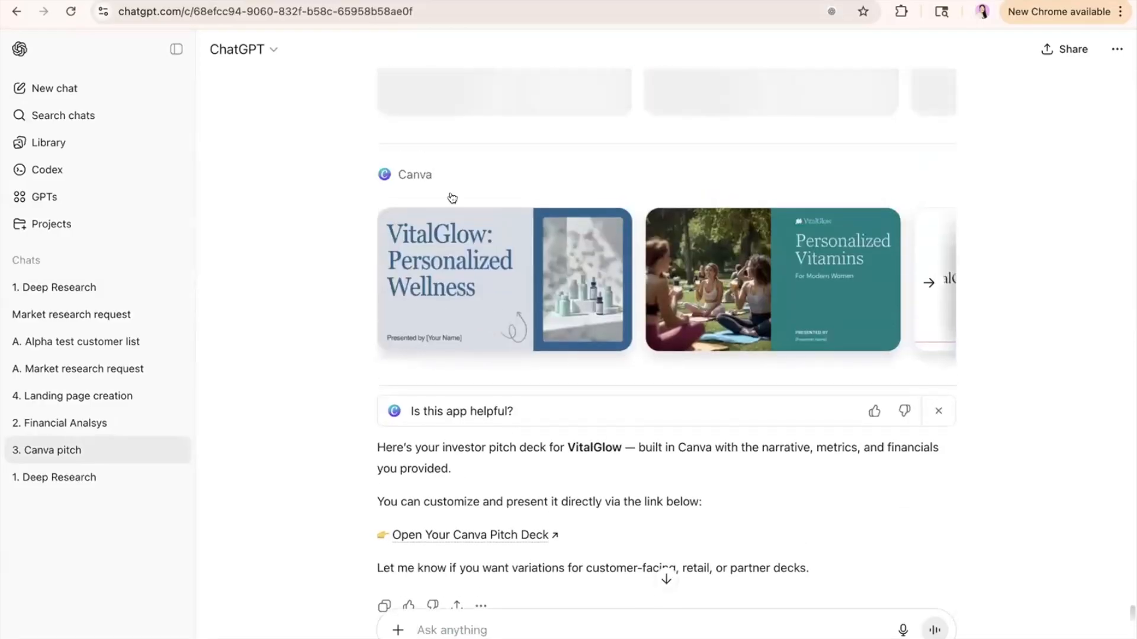
{"action": "left_click", "coordinate": [477, 270]}
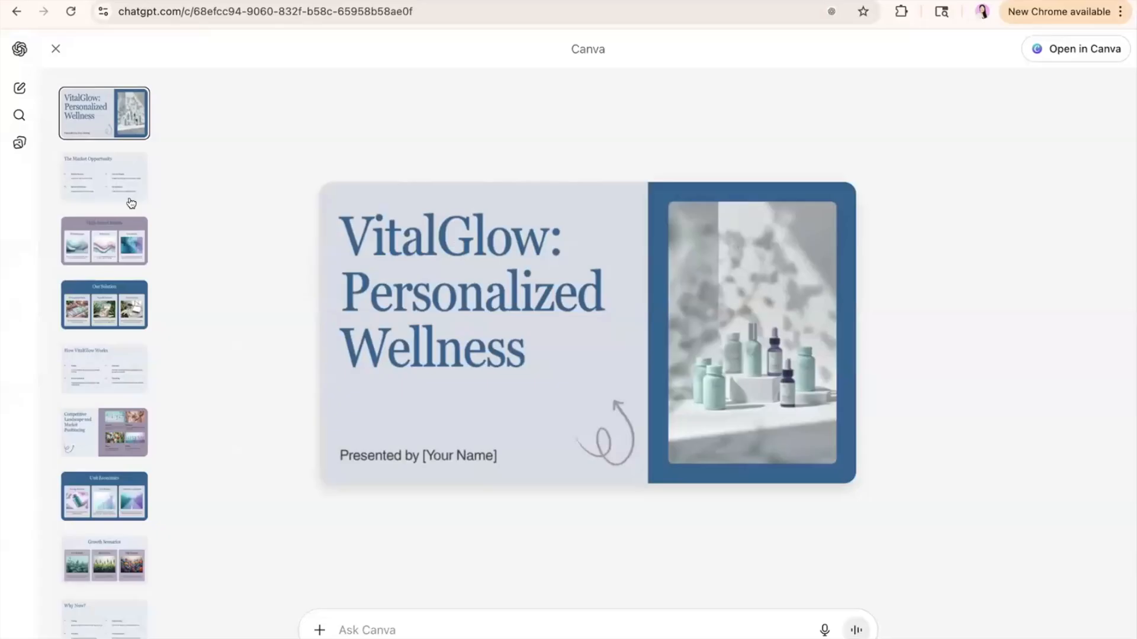
{"action": "left_click", "coordinate": [132, 202]}
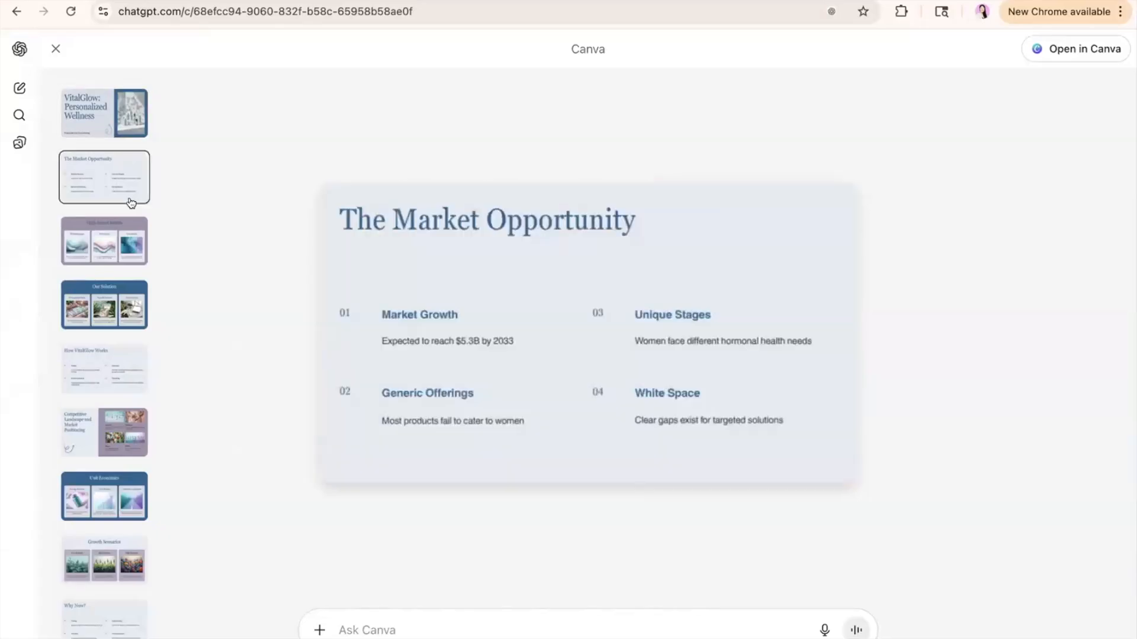
{"action": "scroll", "coordinate": [132, 204], "scroll_direction": "down", "scroll_amount": 1}
{"action": "left_click", "coordinate": [101, 204]}
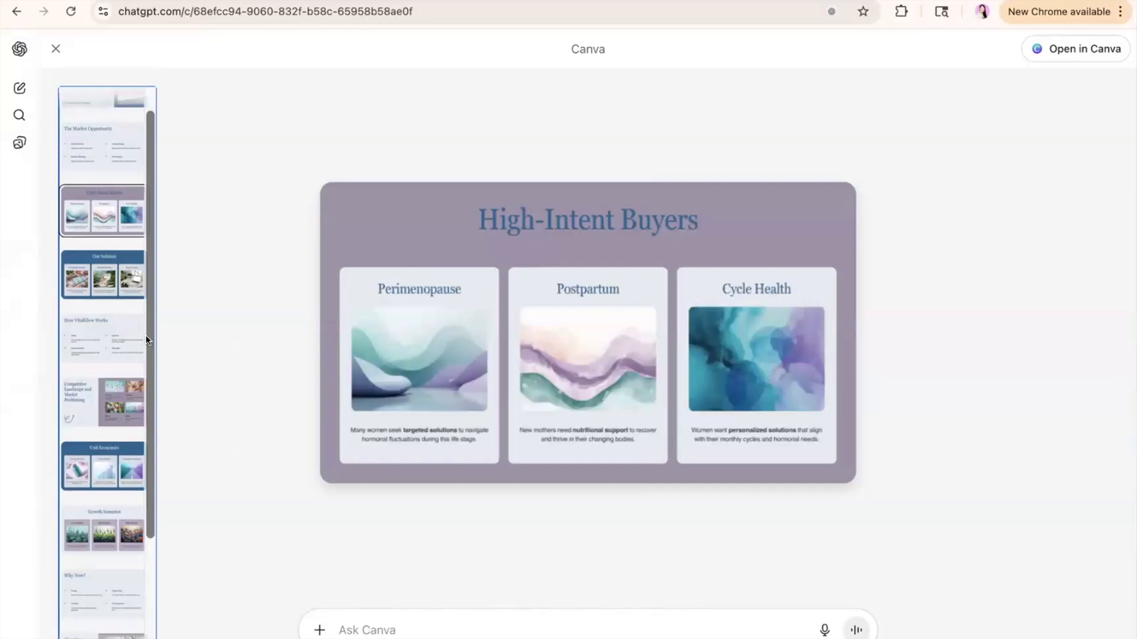
{"action": "scroll", "coordinate": [101, 433], "scroll_direction": "down", "scroll_amount": 3}
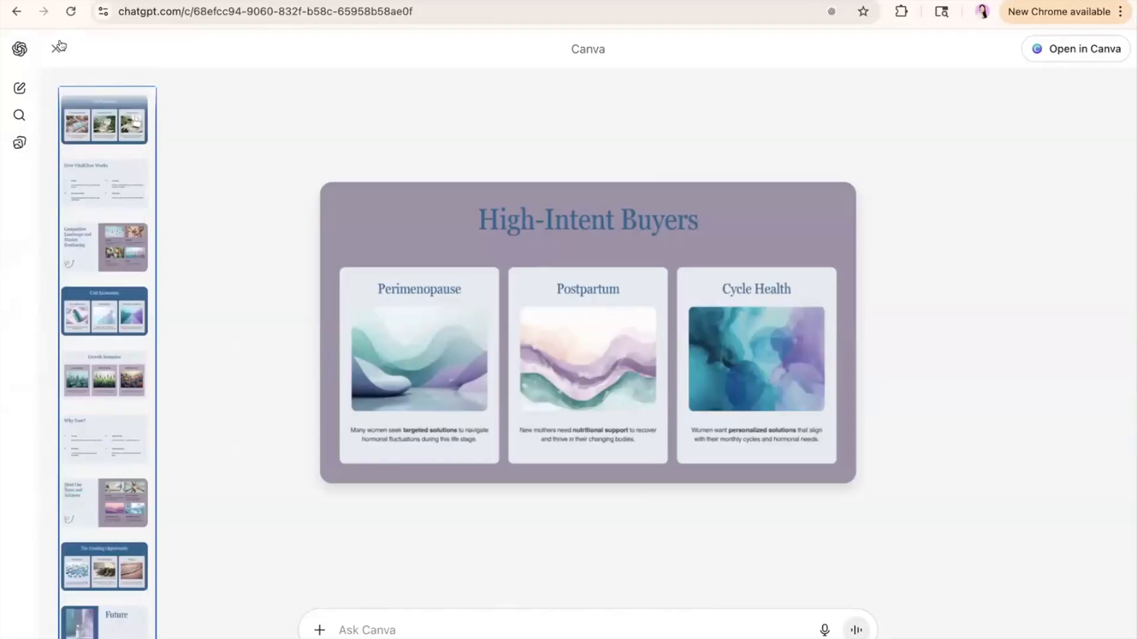
{"action": "key", "text": "Escape"}
View the "Personalized Vitamins For Modern Women" deck and return to the Canva pitch reply
{"action": "scroll", "coordinate": [455, 414], "scroll_direction": "down", "scroll_amount": 1}
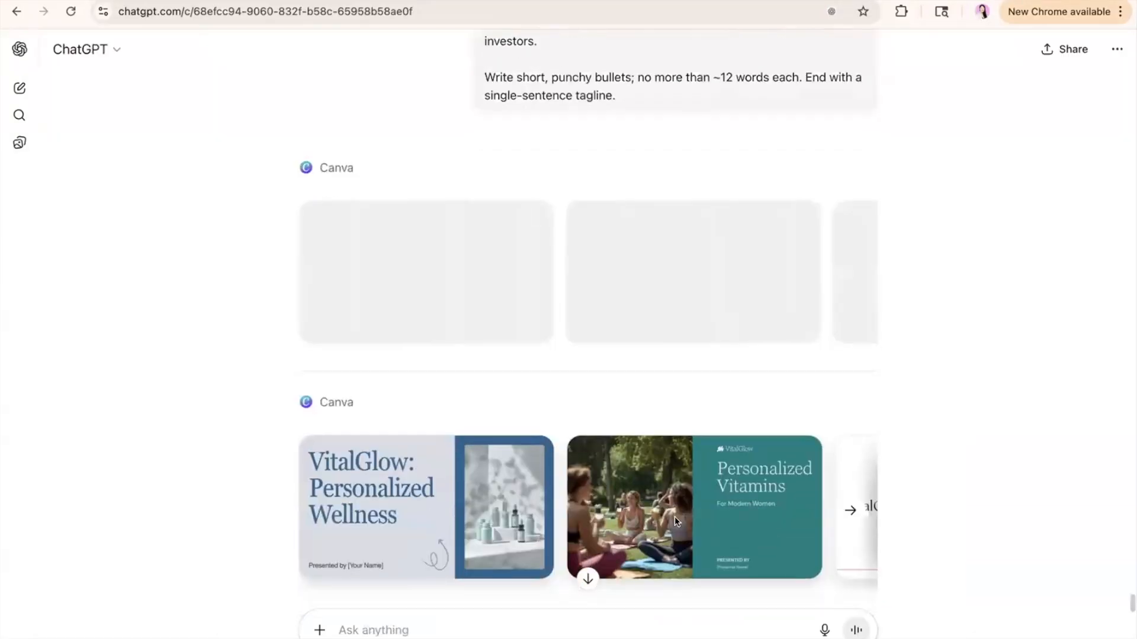
{"action": "left_click", "coordinate": [673, 516]}
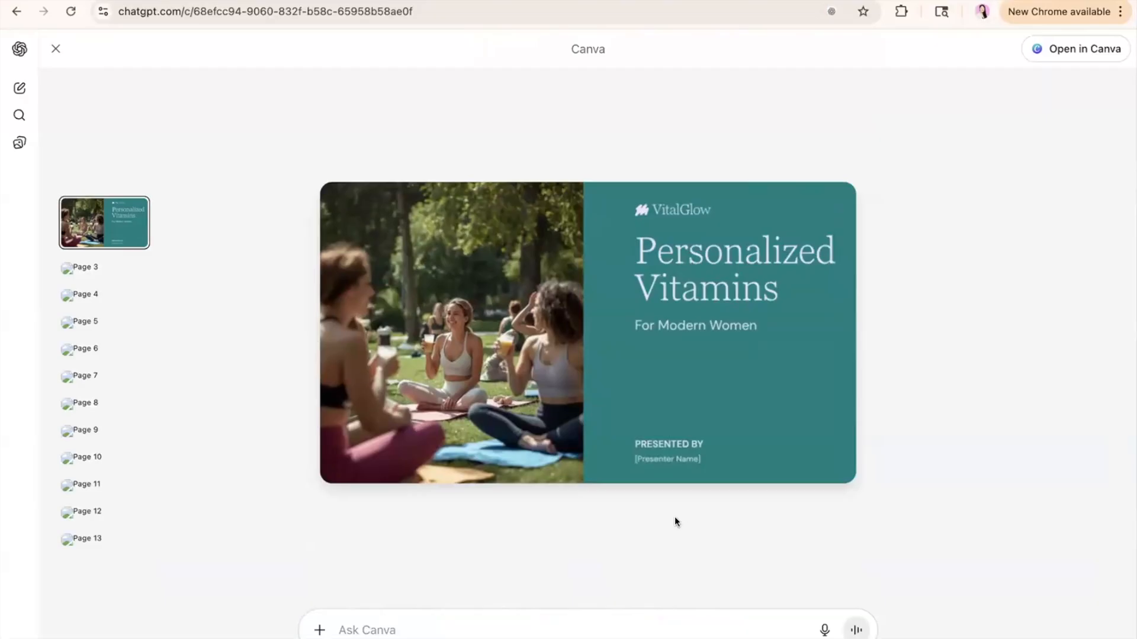
{"action": "left_click", "coordinate": [56, 48]}
{"action": "scroll", "coordinate": [444, 281], "scroll_direction": "down", "scroll_amount": 2}
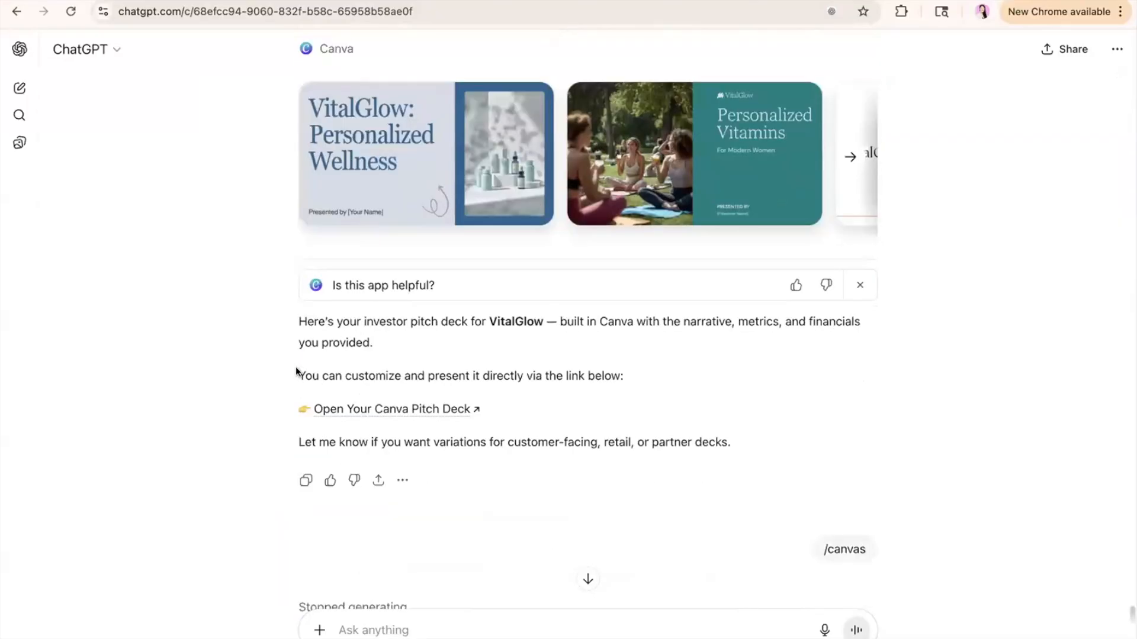
In a new chat with Canvas on, request a single-file responsive HTML page for "VitaThriv — Personalized Vitamin Subscription Box for Women" with a dark-to-indigo gradient
{"action": "left_click", "coordinate": [316, 632]}
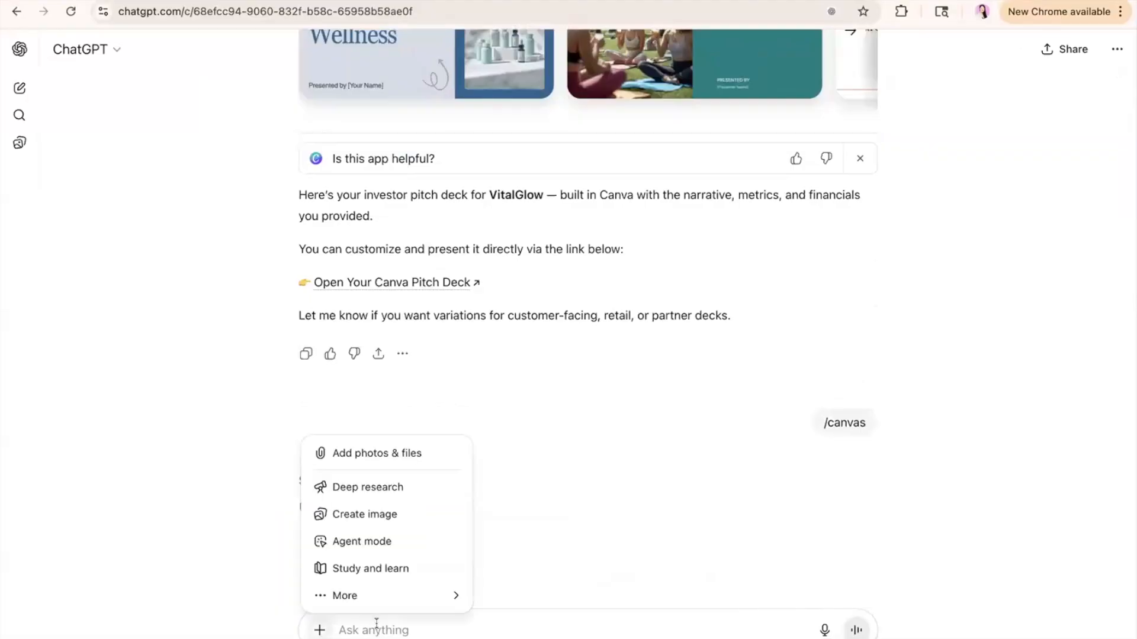
{"action": "left_click", "coordinate": [234, 537]}
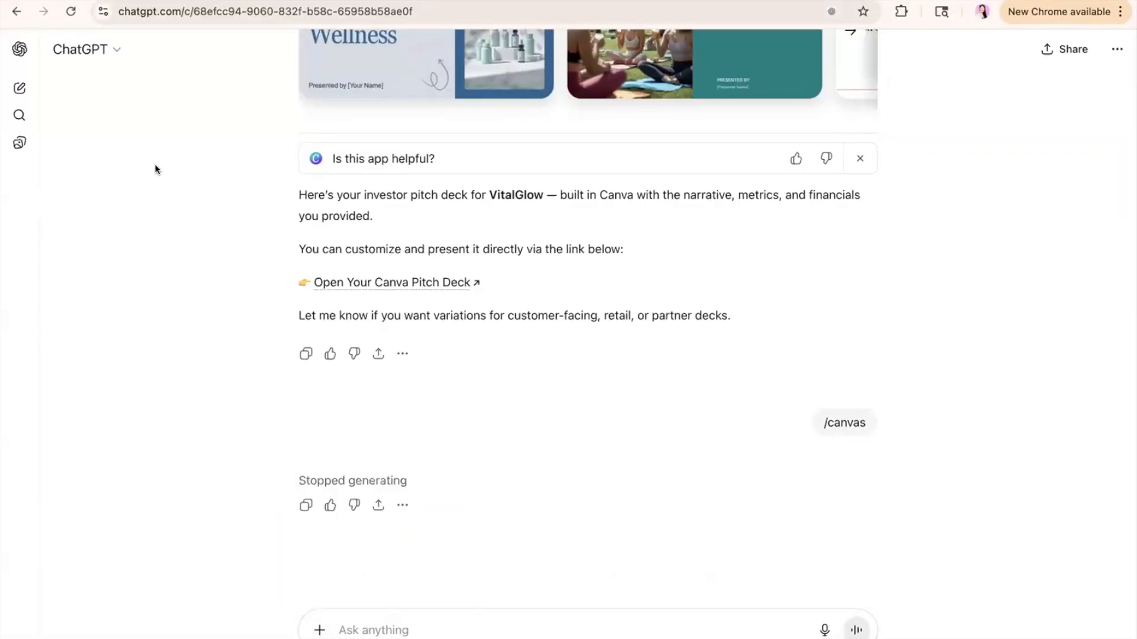
{"action": "left_click", "coordinate": [20, 89]}
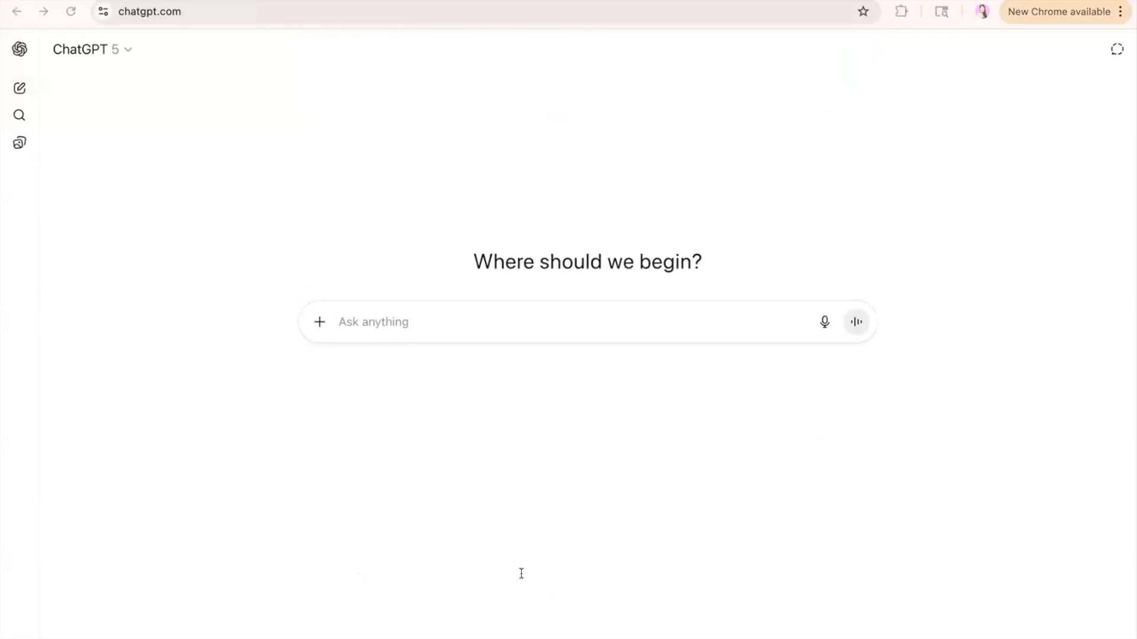
{"action": "left_click", "coordinate": [1081, 312]}
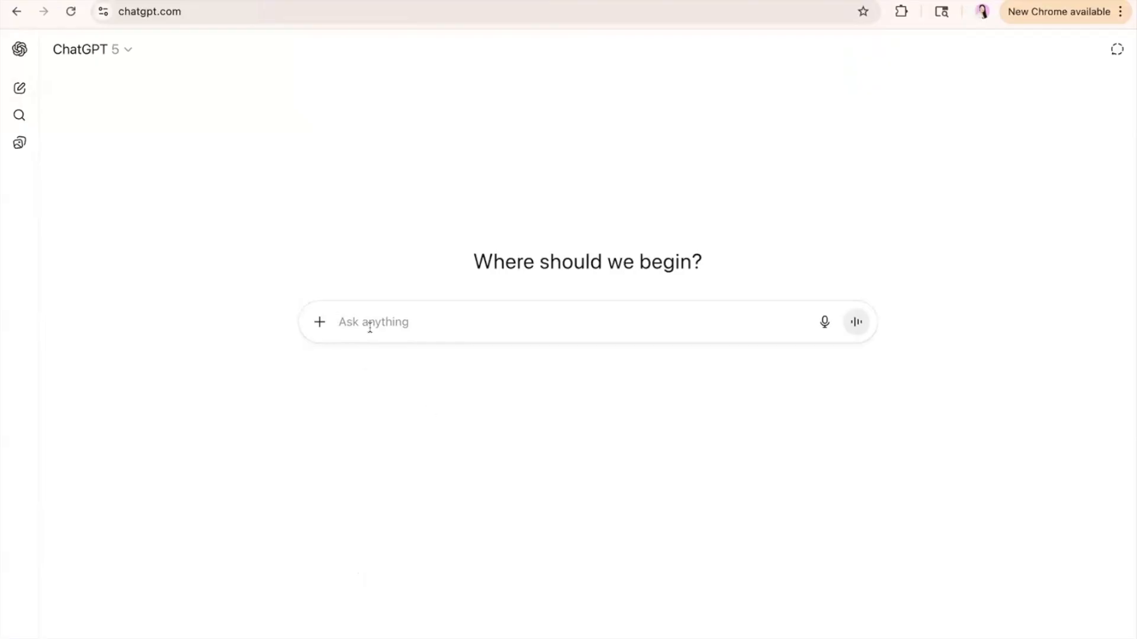
{"action": "type", "text": "/canva"}
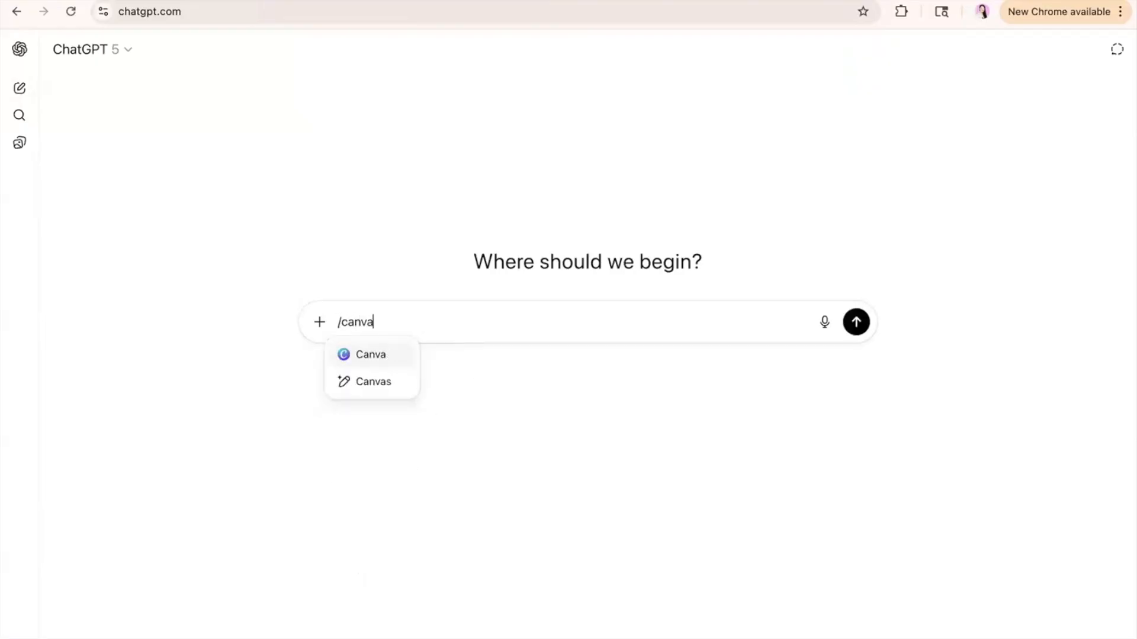
{"action": "left_click", "coordinate": [375, 383]}
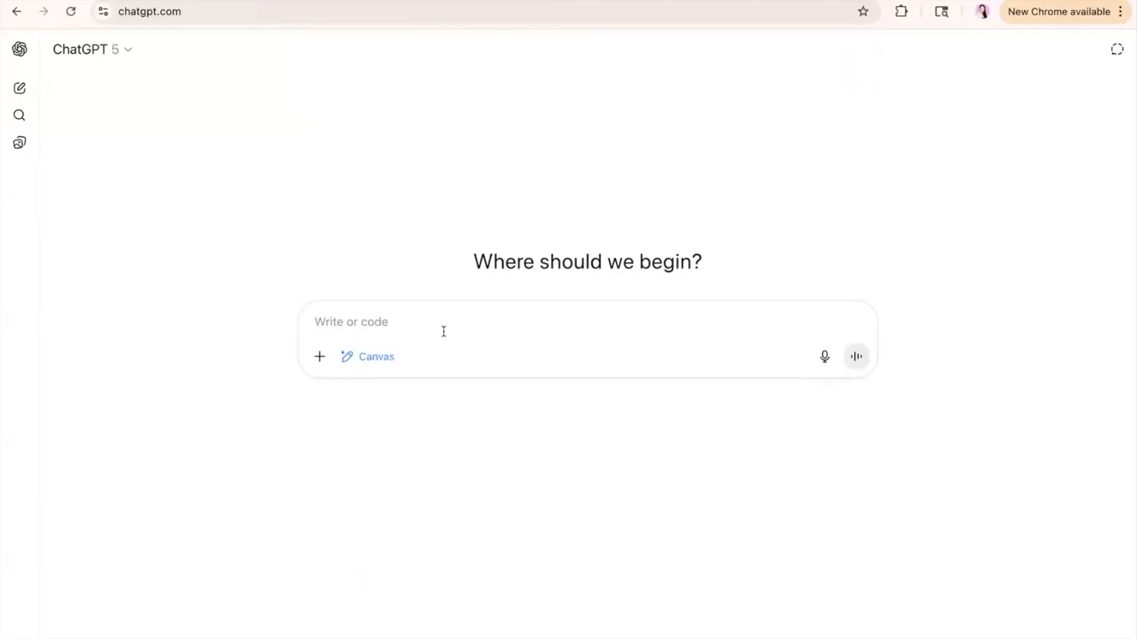
{"action": "type", "text": "You are a conversion-focused landing page UI developer. Create a single-file HTML page for \"VitaThriv — Personalized Vitamin Subscription Box for Women.\" Tone: warm, science-backed, modern, confident. Constraints: - Single file (HTML + CSS), responsive, no external libraries. - Sections: Header, Hero (headline + sub + CTA), Trust/Stats, \"What’s inside\", How it works (3 steps), Benefits (4 cards), Pricing (3 tiers; Recommended=$45/mo), Testimonials (2), FAQ (3), Email signup form, Footer. - Accessibility: good contrast, semantic headings, clear focus states. - Visual style: dark-to-indigo gradient background, card surfaces, soft shadows, rounded corners. - Use short, punchy copy; avoid jargon."}
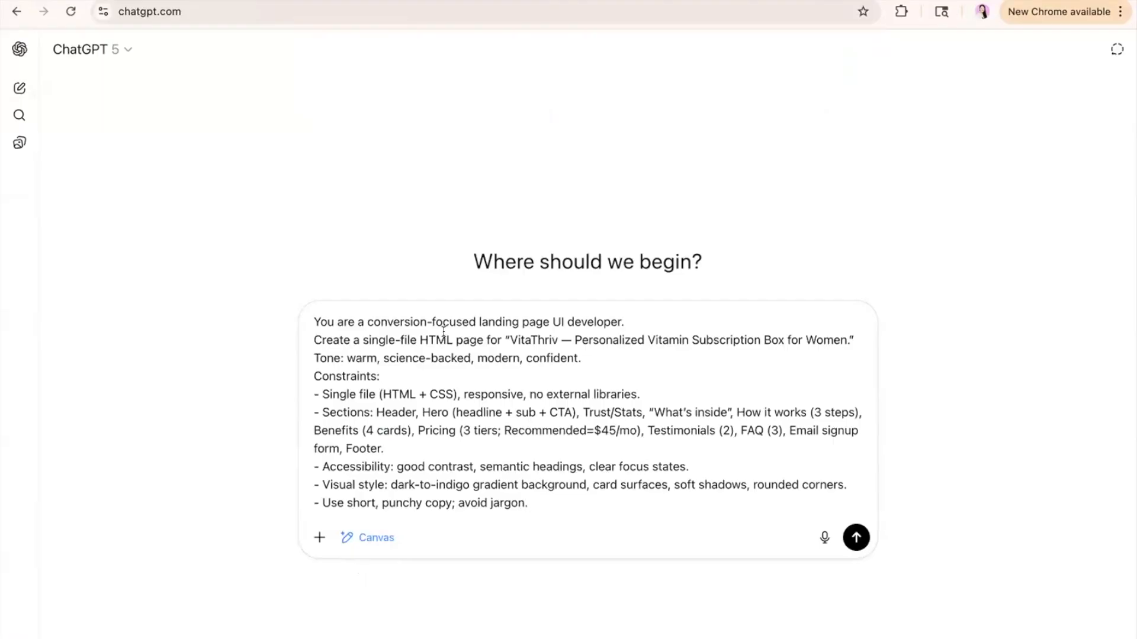
{"action": "key", "text": "Return"}
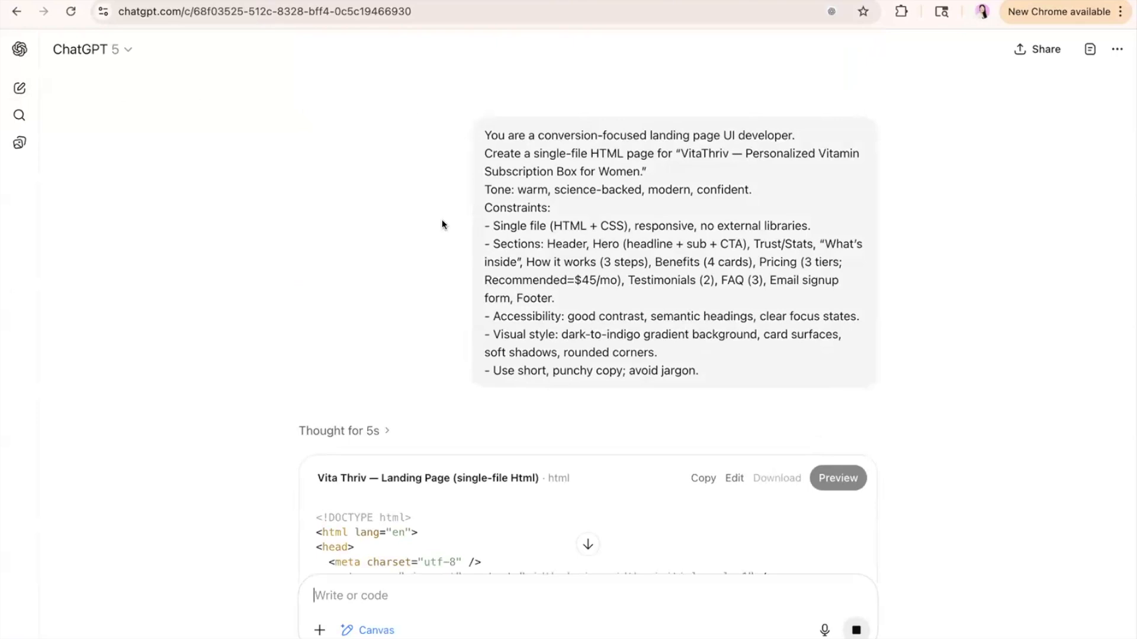
Skim the generated HTML code, and preview the finished VitaThriv page in the "4. Landing page creation" chat
{"action": "scroll", "coordinate": [437, 351], "scroll_direction": "down", "scroll_amount": 10}
{"action": "scroll", "coordinate": [437, 352], "scroll_direction": "down", "scroll_amount": 3}
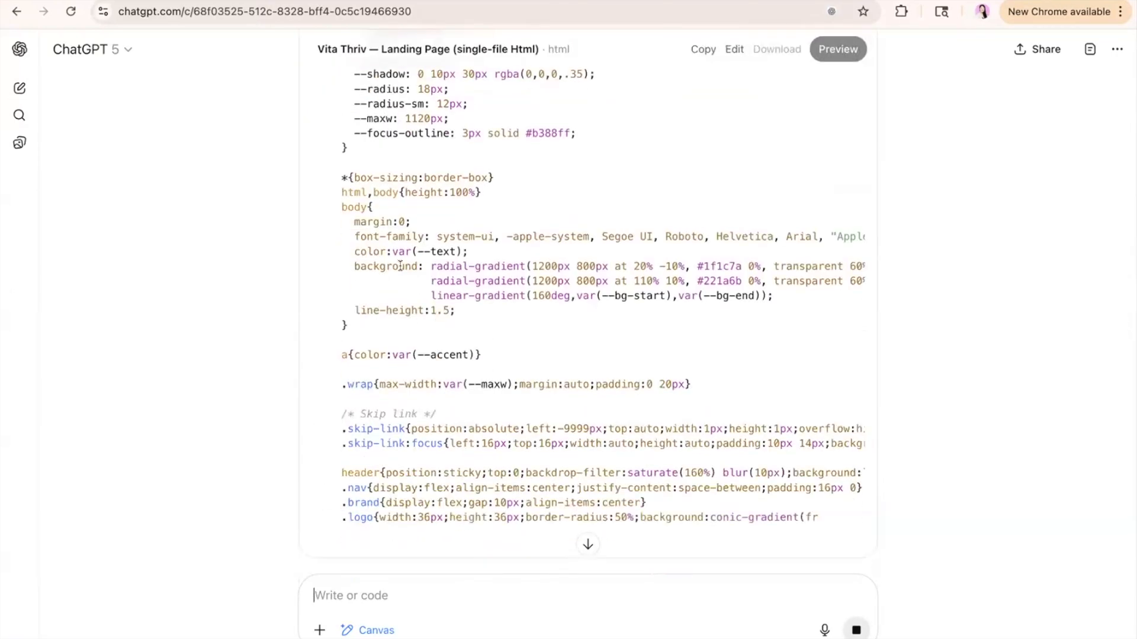
{"action": "left_click", "coordinate": [20, 49]}
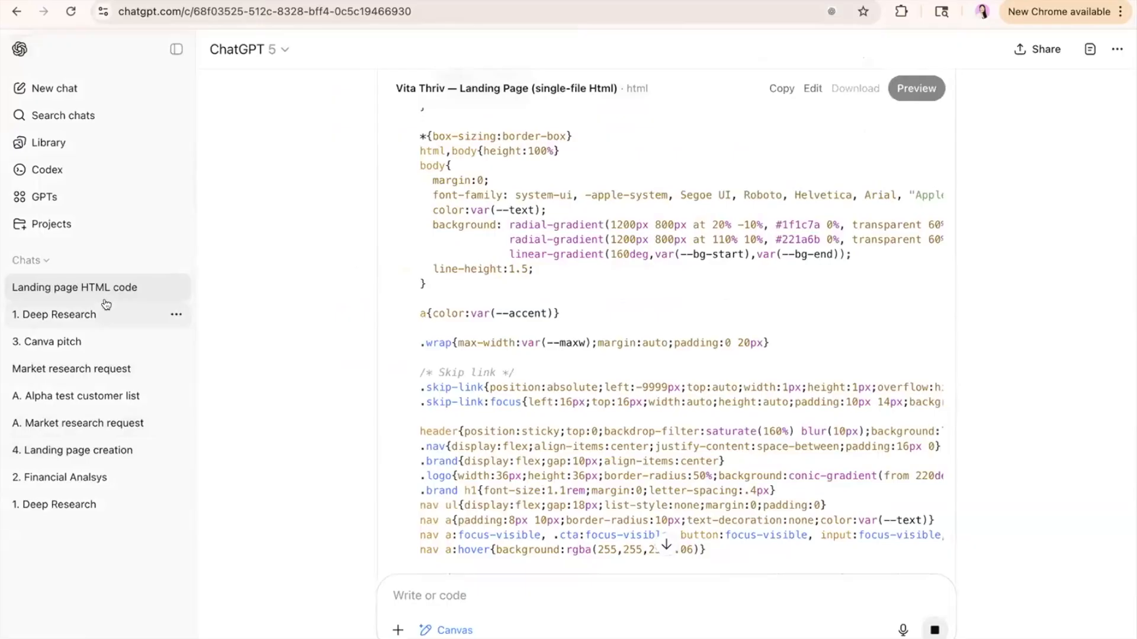
{"action": "left_click", "coordinate": [120, 452]}
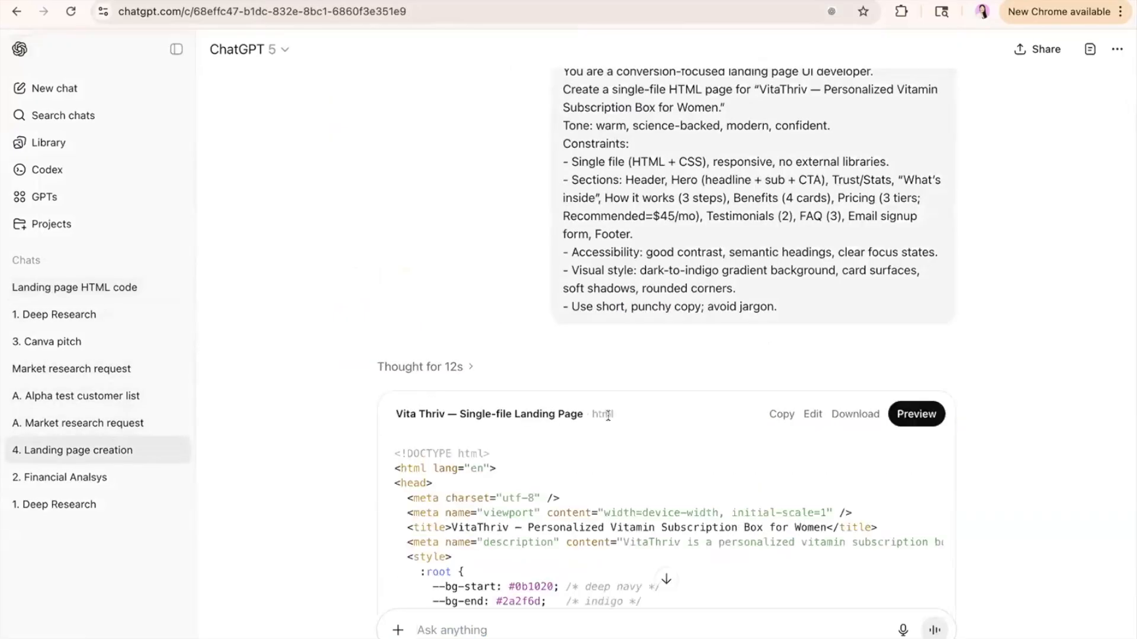
{"action": "left_click", "coordinate": [916, 414]}
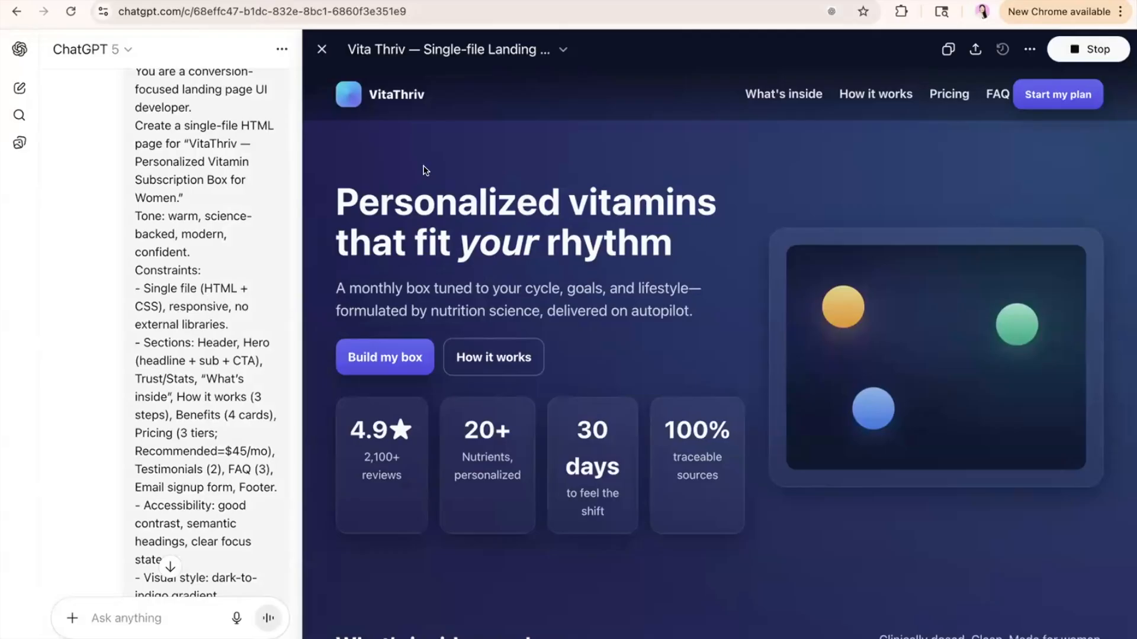
{"action": "scroll", "coordinate": [419, 243], "scroll_direction": "down", "scroll_amount": 2}
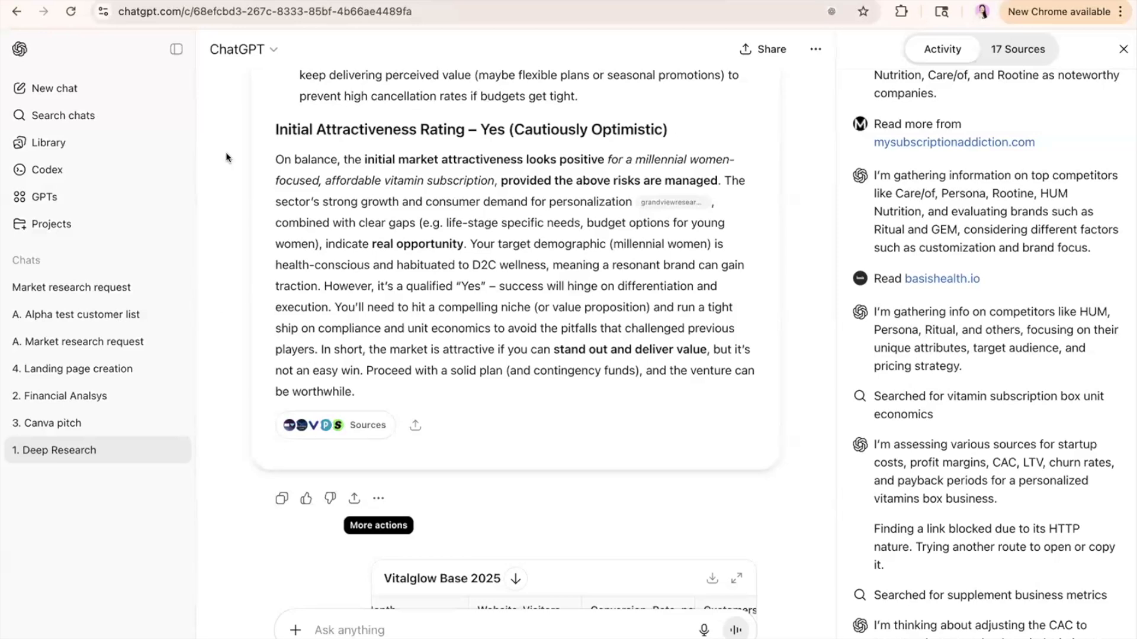
In a new chat, attach mock_blissful_gifting_orders.csv and spring_fair_contacts.csv and request an exportable spreadsheet matching customers in both, with recent orders and 50% outreach offers
{"action": "left_click", "coordinate": [52, 95]}
{"action": "left_click", "coordinate": [400, 322]}
{"action": "left_click", "coordinate": [332, 244]}
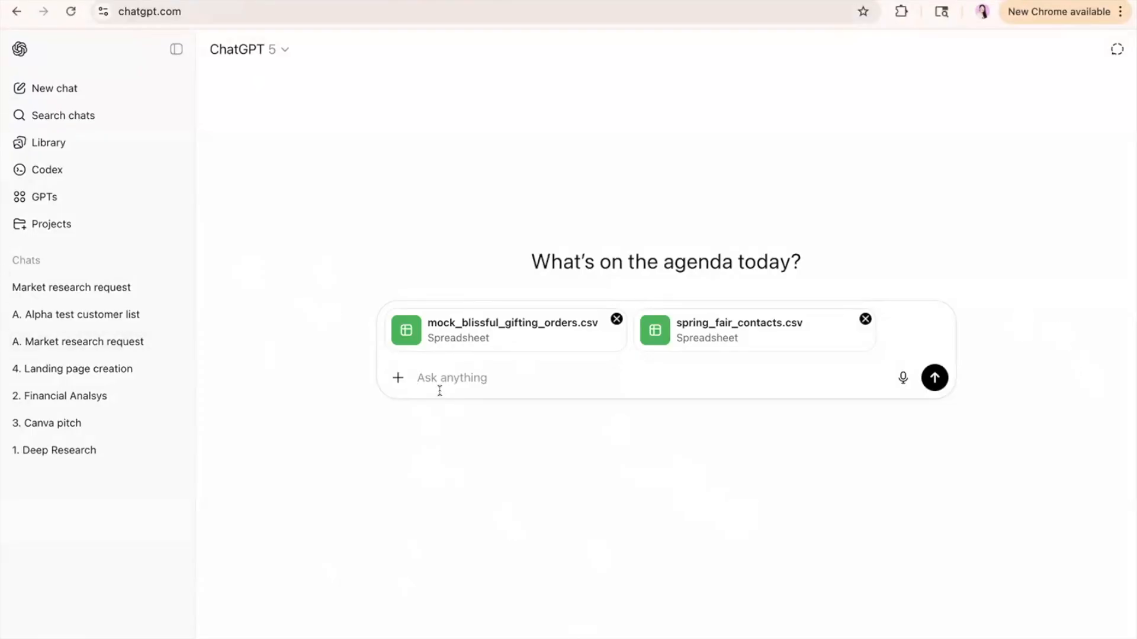
{"action": "type", "text": "I am trying to create an alpha test for subscription orders. I want to start with reaching out the attendees from our Spring Fair who also have ordered from us previously. Please create a list of customers who are in both CSV files and list what they've ordered recently. Also come up with a targeted outreach that we are starting a subscription service and offer what they ordered recently as well as a similar product at 50% of the price. Please put this all in a spreadsheet that I can export."}
{"action": "key", "text": "Return"}
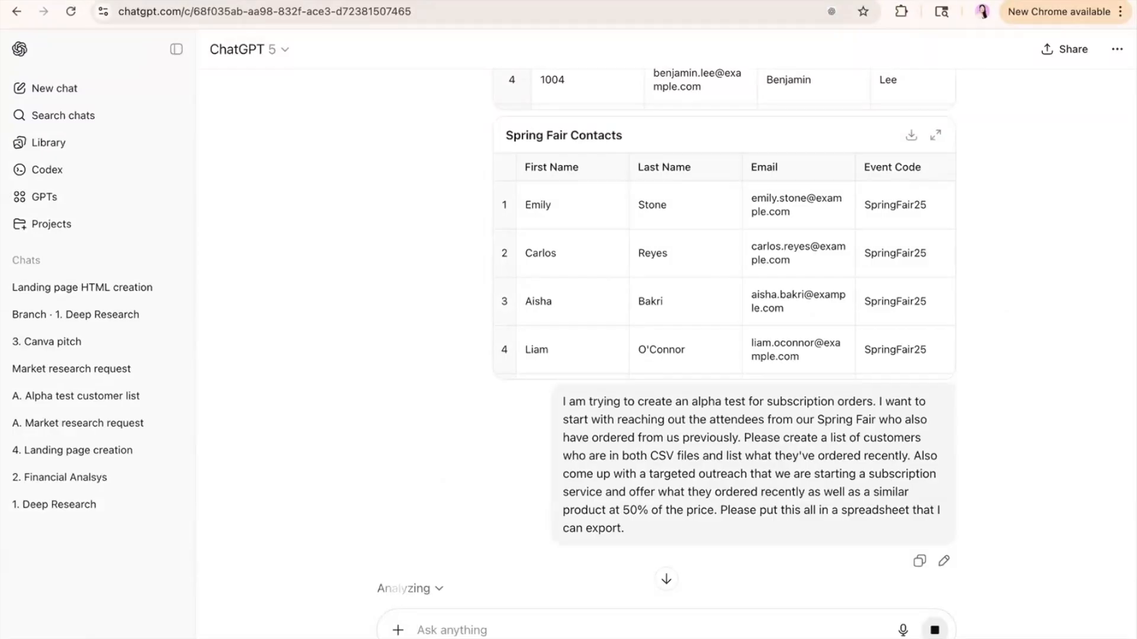
Open the "A. Alpha test customer list" chat, review its customer summary and replay the start of the agent's work recording
{"action": "scroll", "coordinate": [434, 369], "scroll_direction": "down", "scroll_amount": 3}
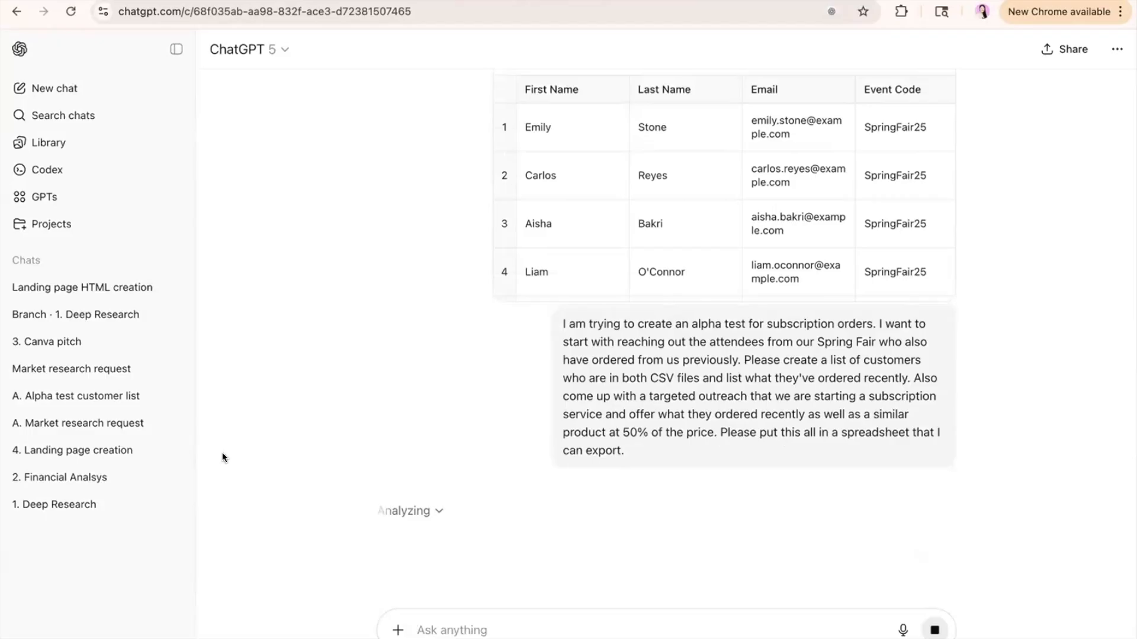
{"action": "left_click", "coordinate": [178, 393]}
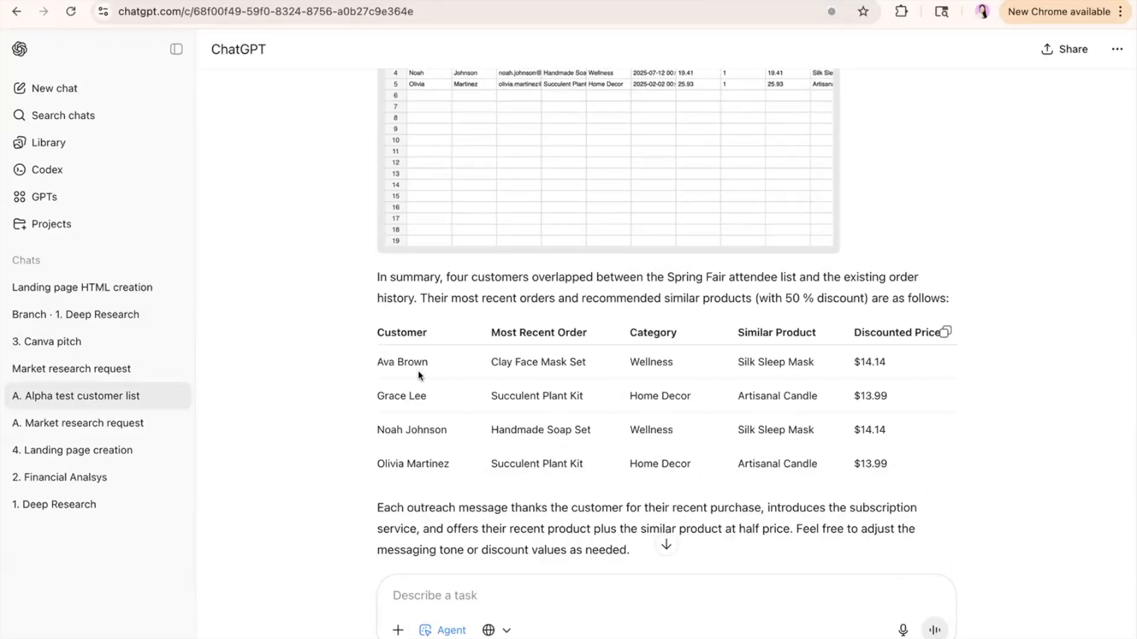
{"action": "scroll", "coordinate": [418, 371], "scroll_direction": "up", "scroll_amount": 10}
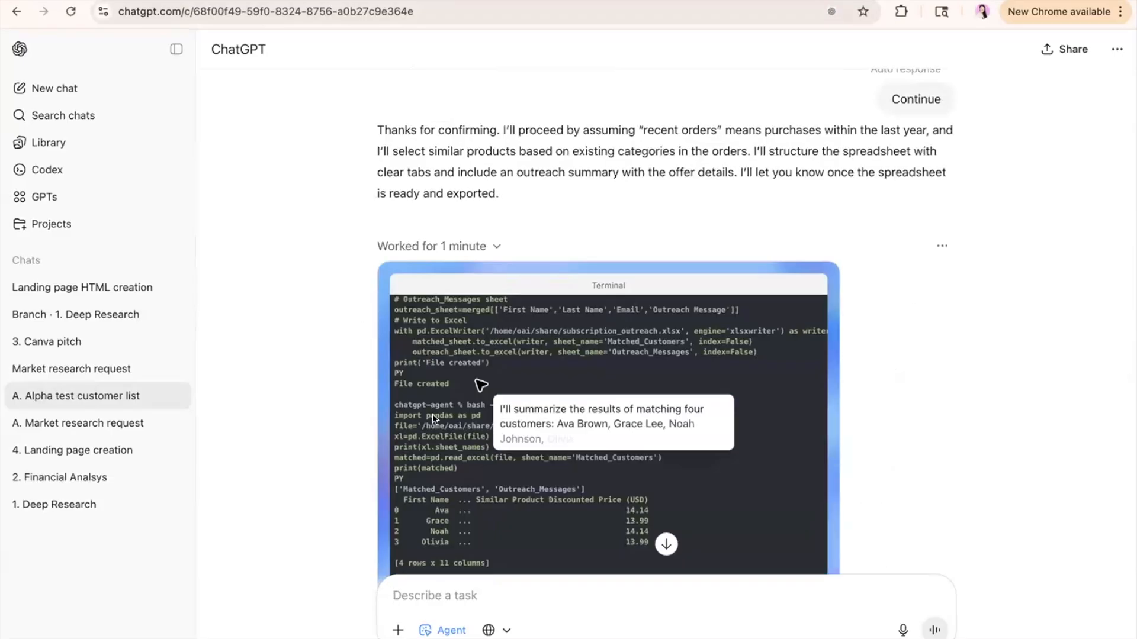
{"action": "scroll", "coordinate": [324, 383], "scroll_direction": "down", "scroll_amount": 2}
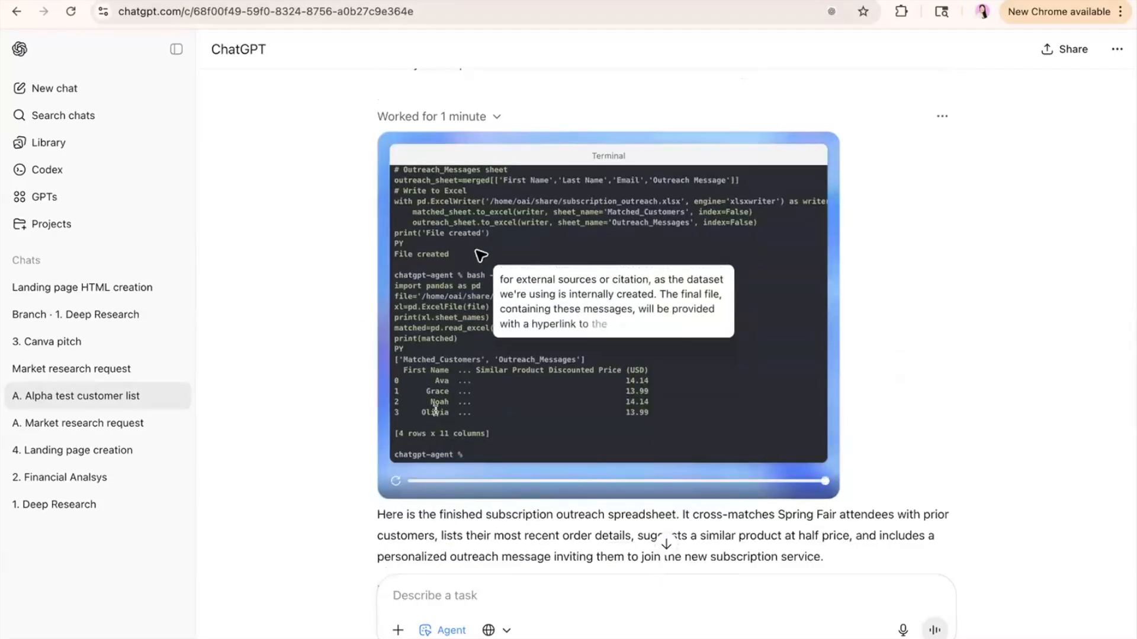
{"action": "left_click", "coordinate": [421, 480]}
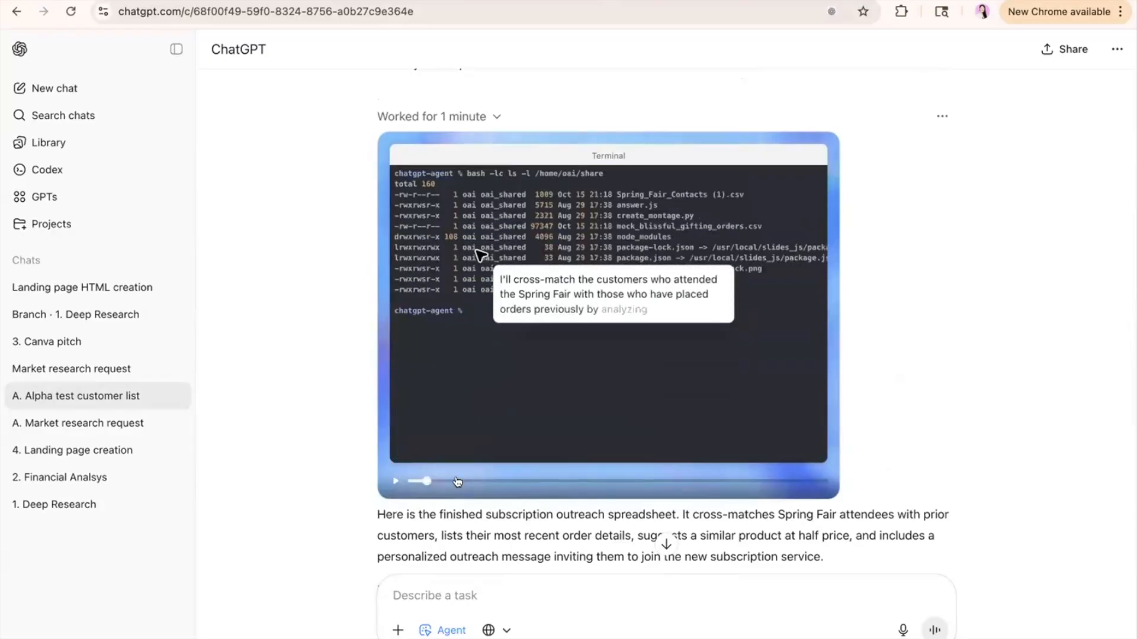
{"action": "left_click", "coordinate": [420, 481]}
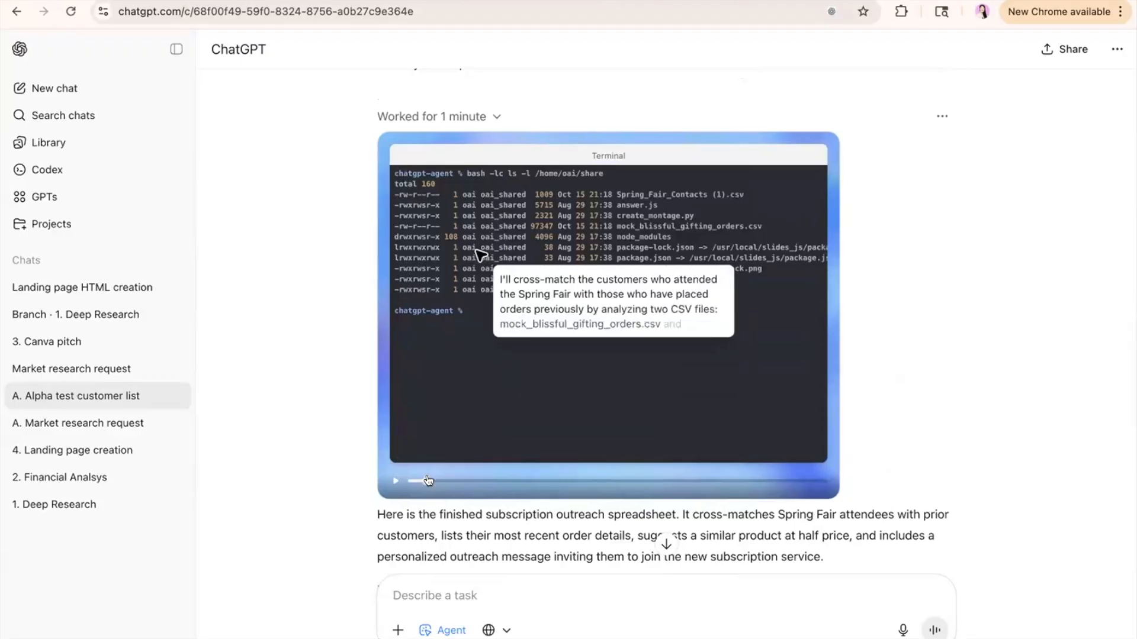